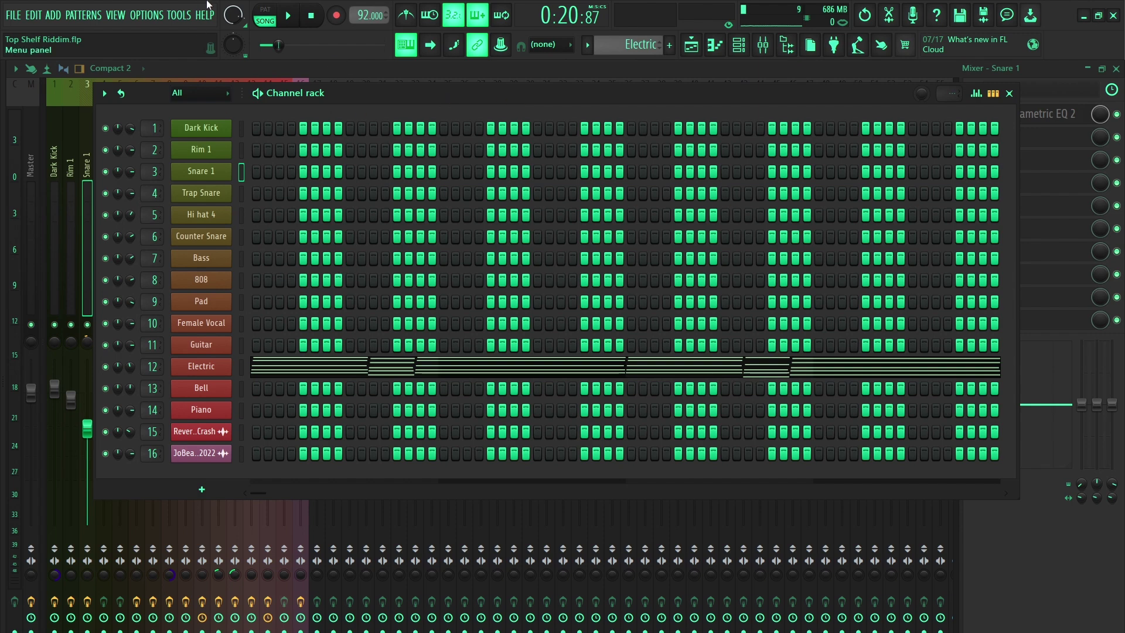
Show the Electric channel's chord notes in the piano roll and play them back once.
click(265, 10)
click(388, 374)
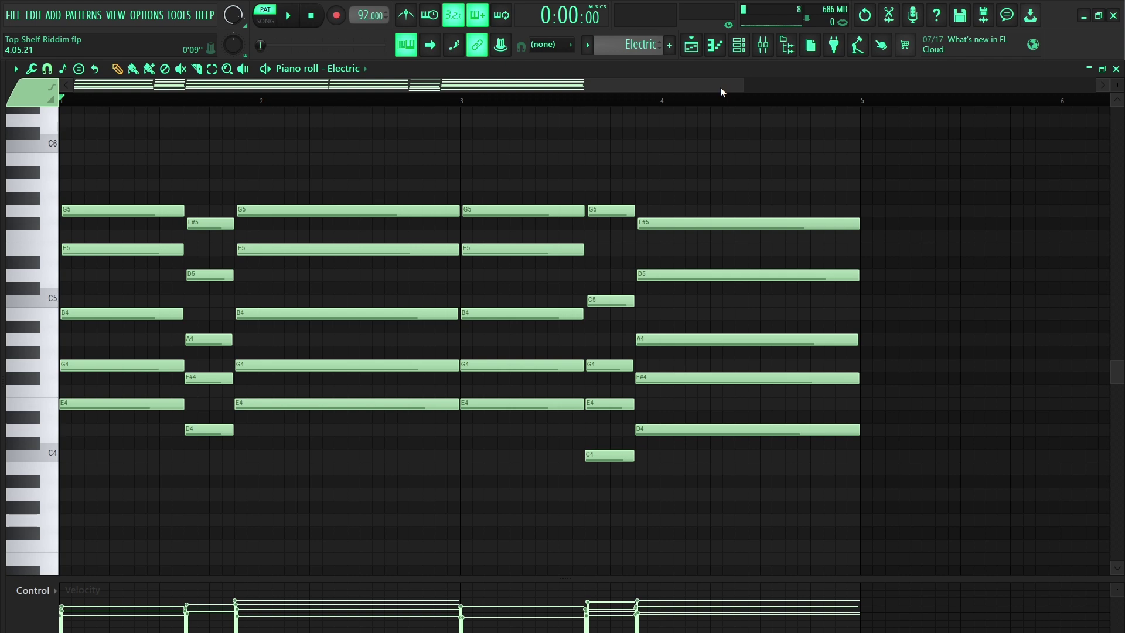
key(space)
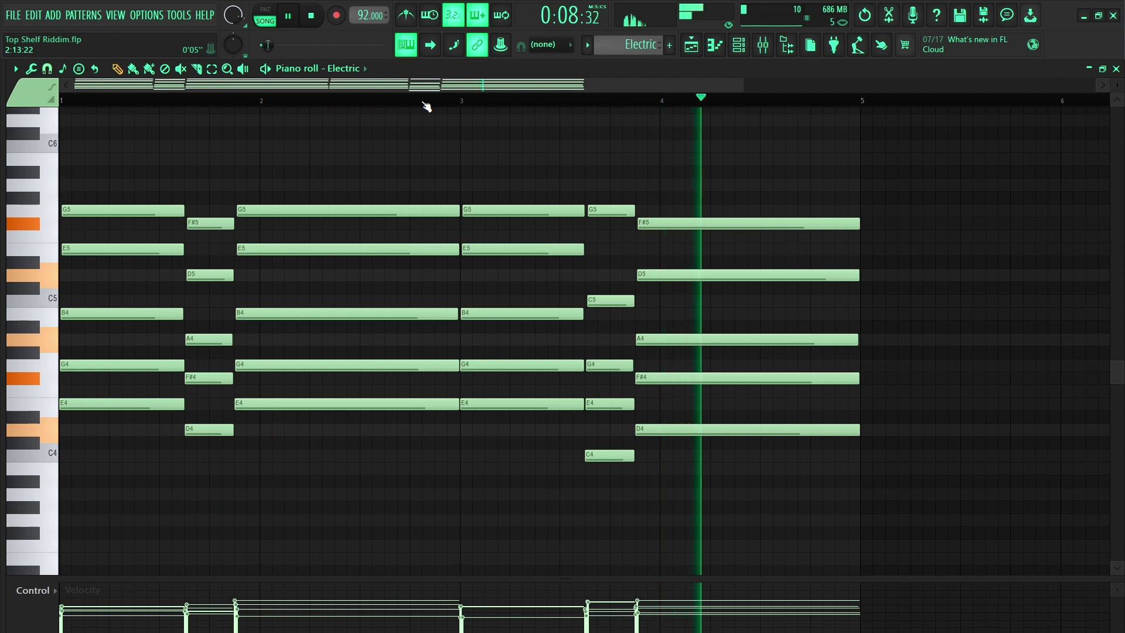
key(space)
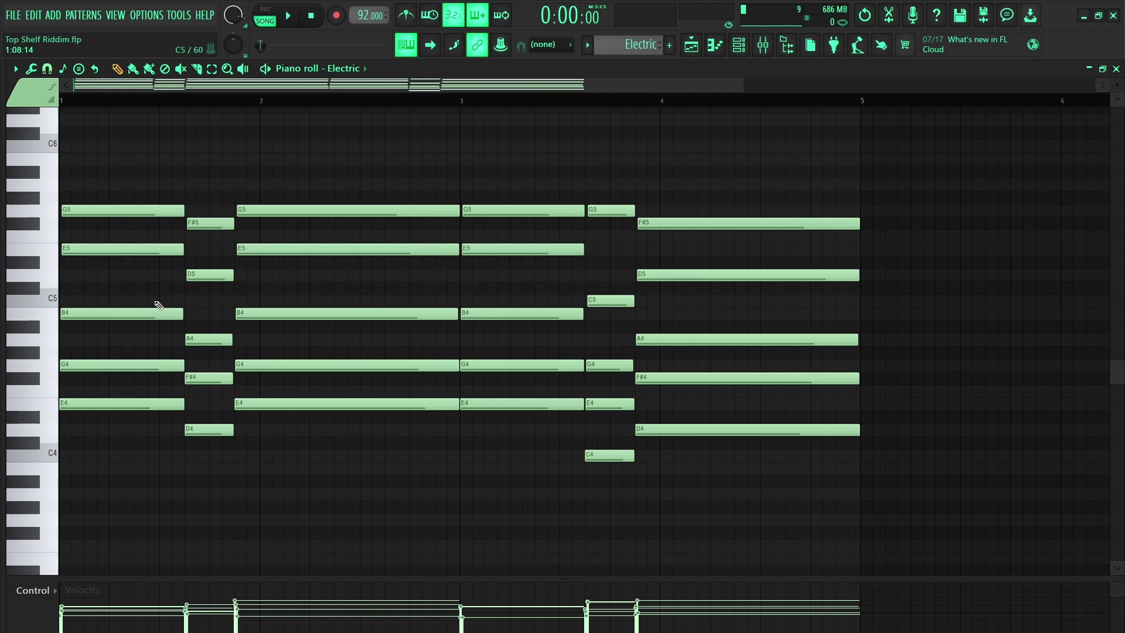
Look up the Electric keyboard preset among the Packs instruments in the browser, then hide the browser.
key(alt+F8)
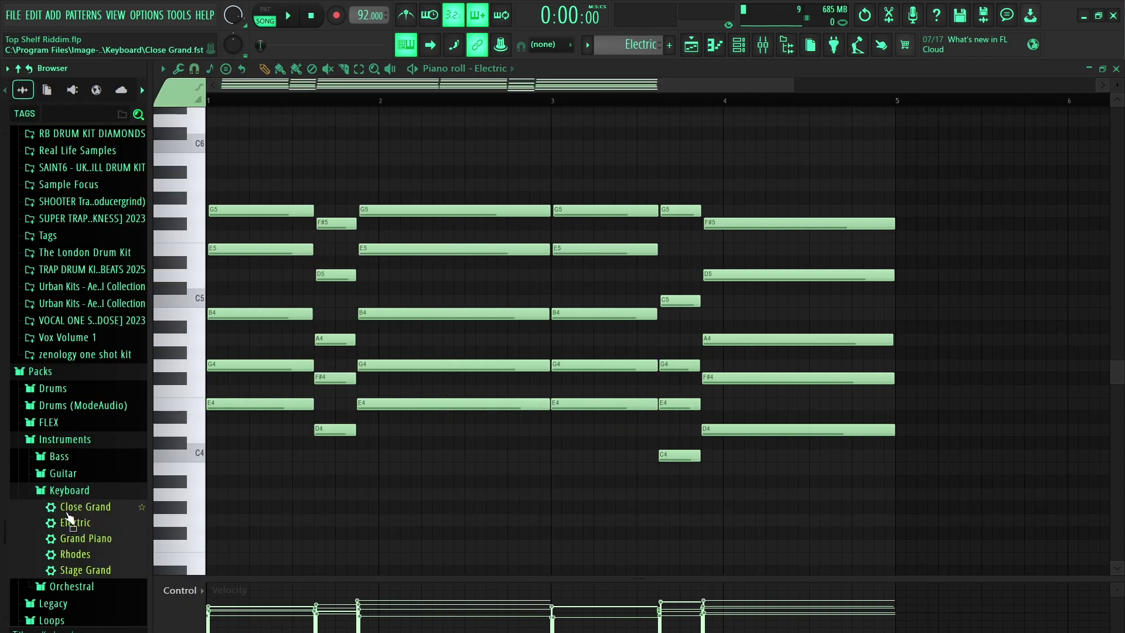
key(alt+F8)
key(alt+F8)
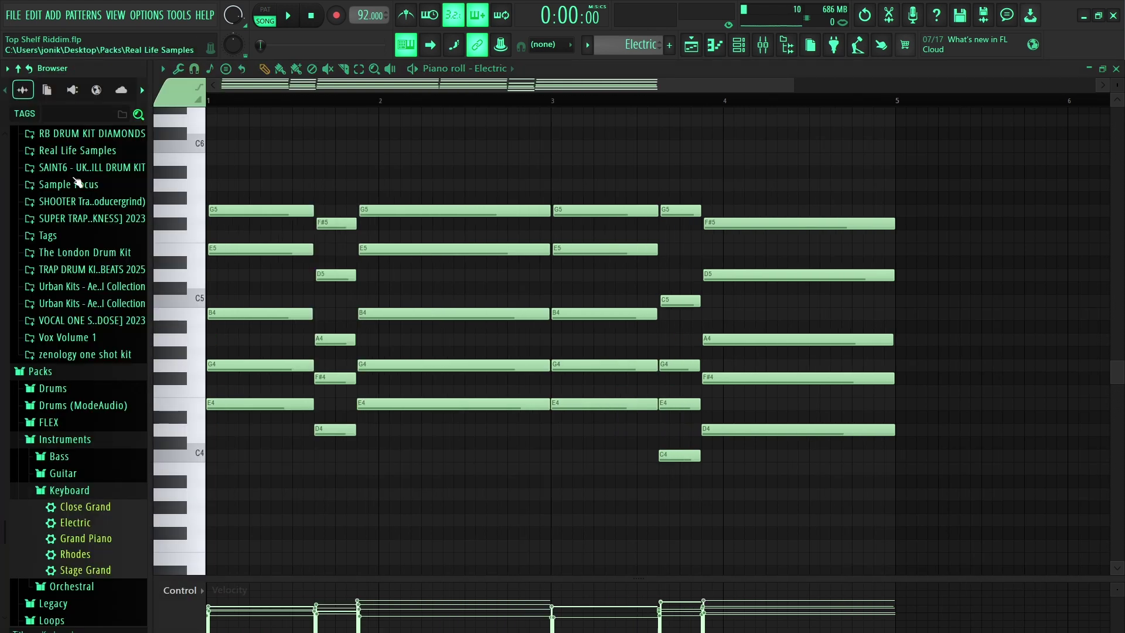
click(46, 440)
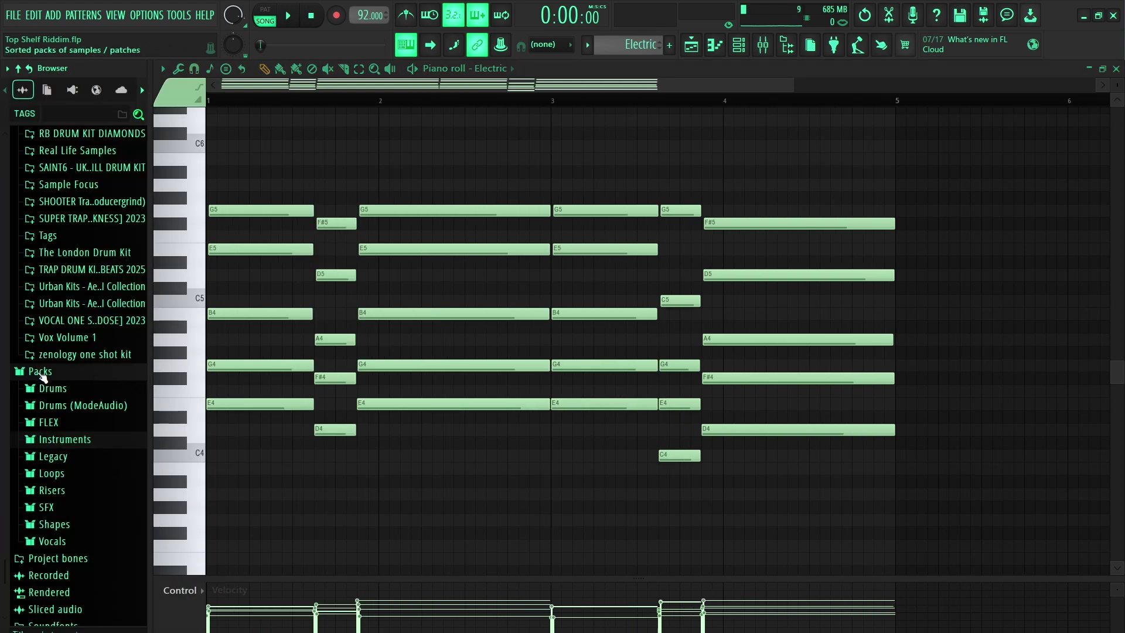
click(60, 440)
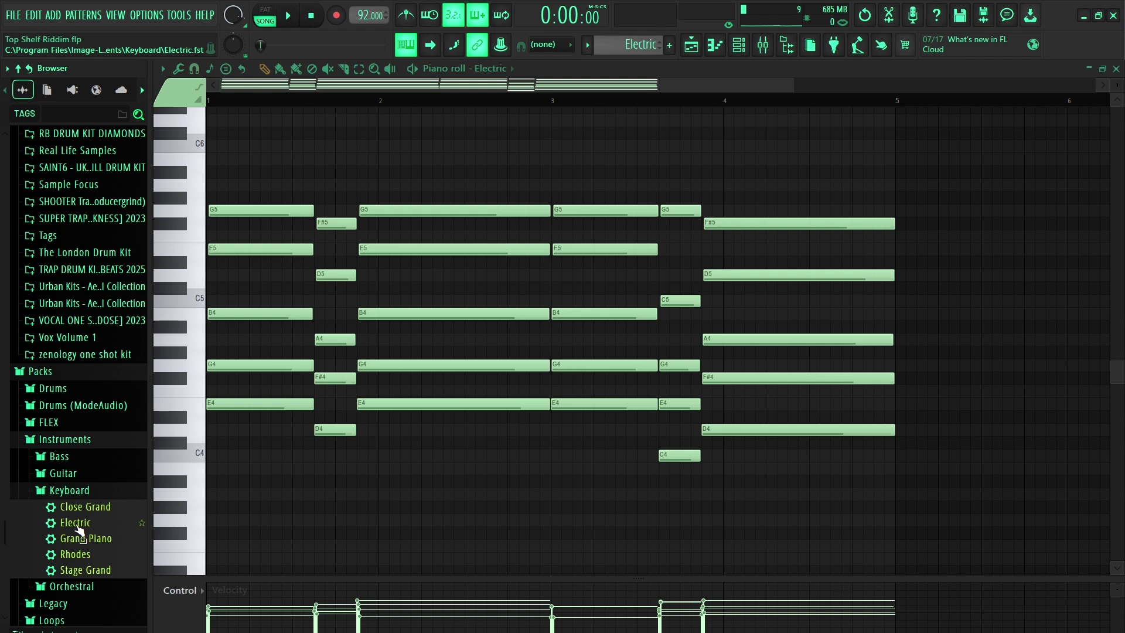
key(alt+F8)
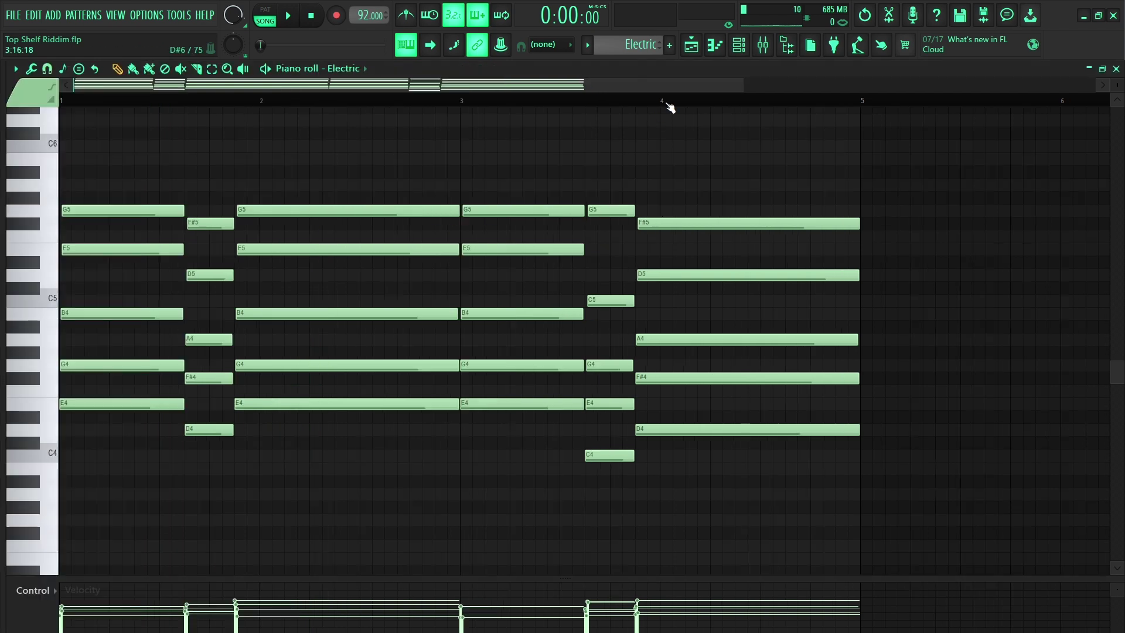
Show the playlist arrangement and unmute Track 8, which holds the Xpand!2 #3 clips.
click(740, 53)
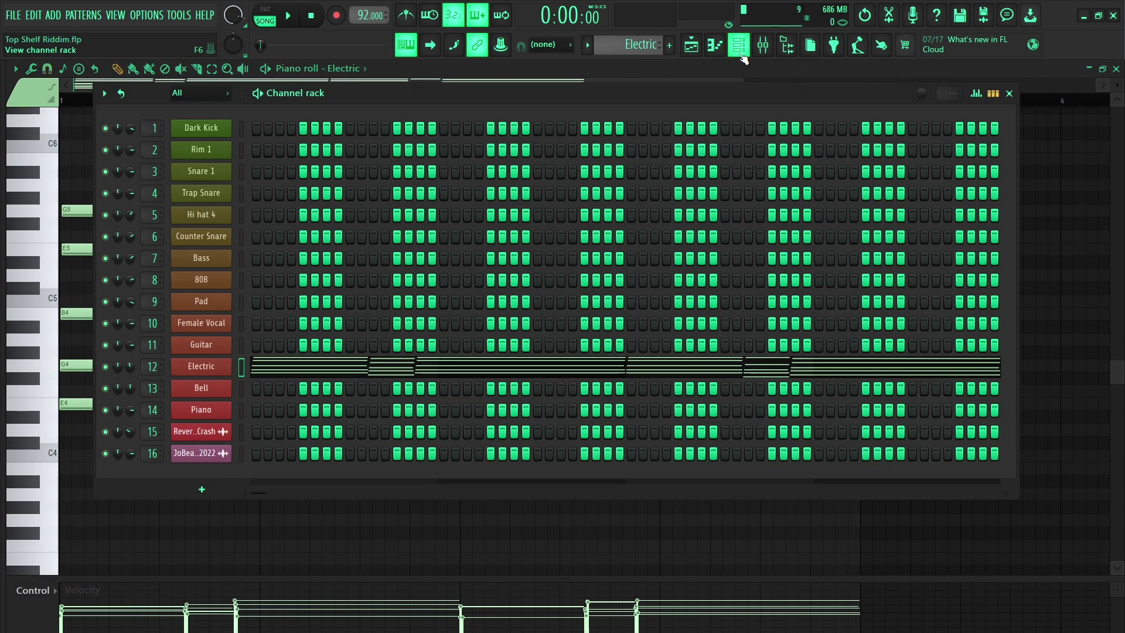
click(691, 45)
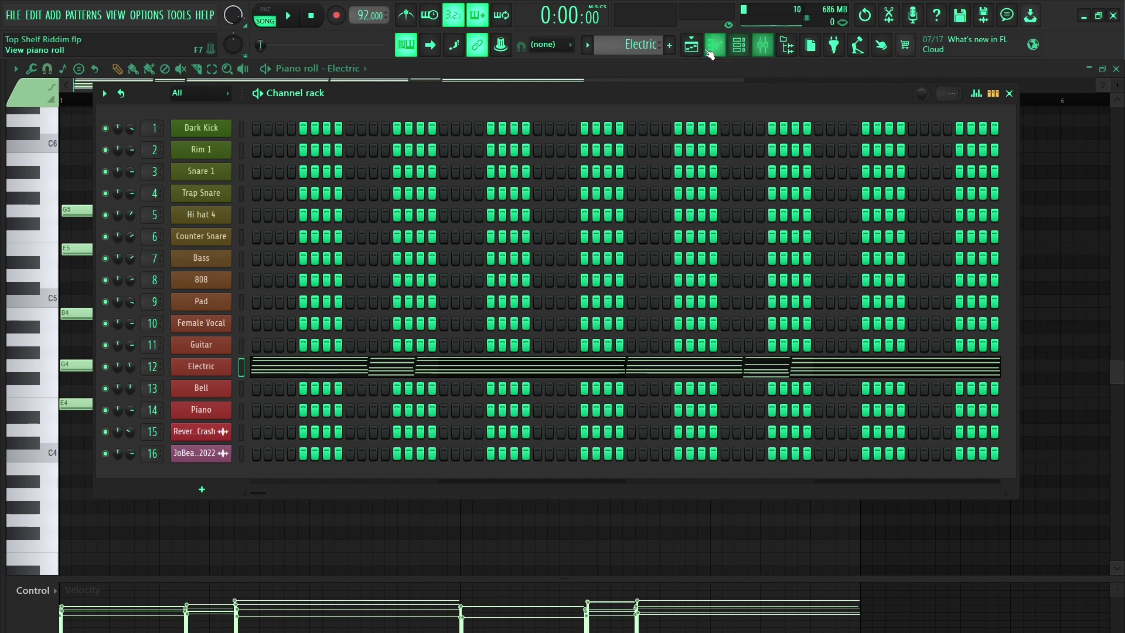
click(739, 45)
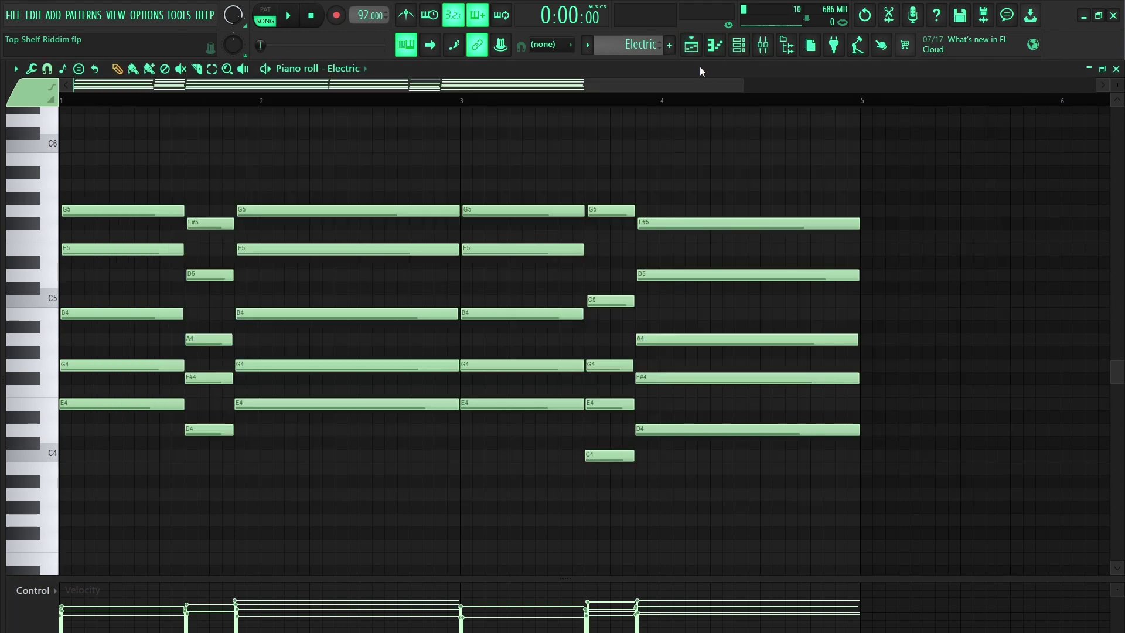
click(691, 44)
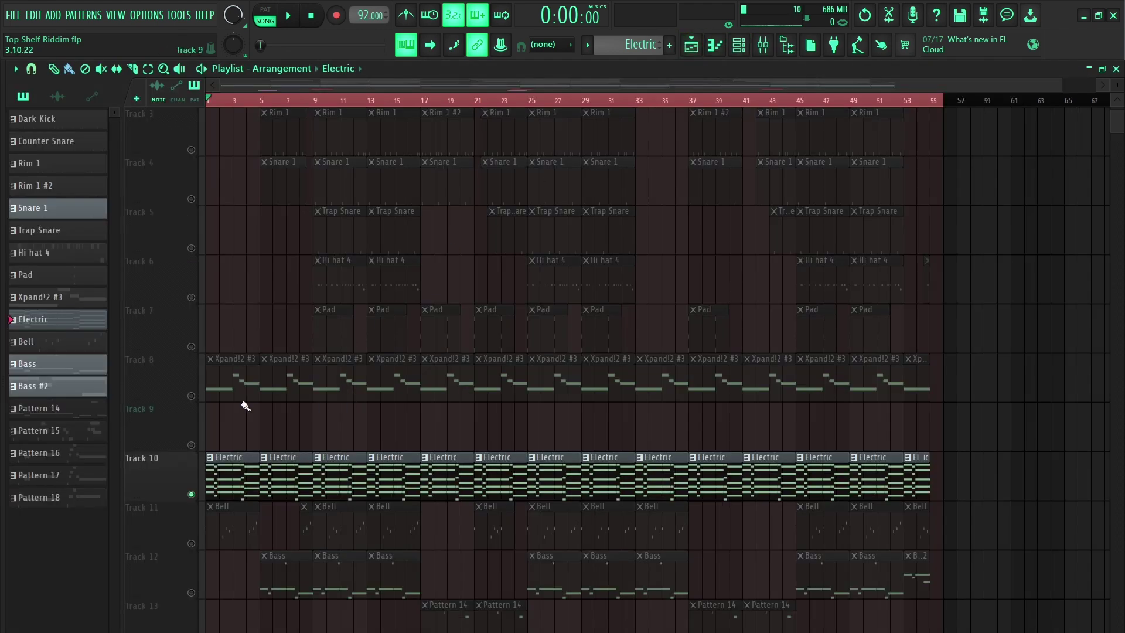
click(197, 394)
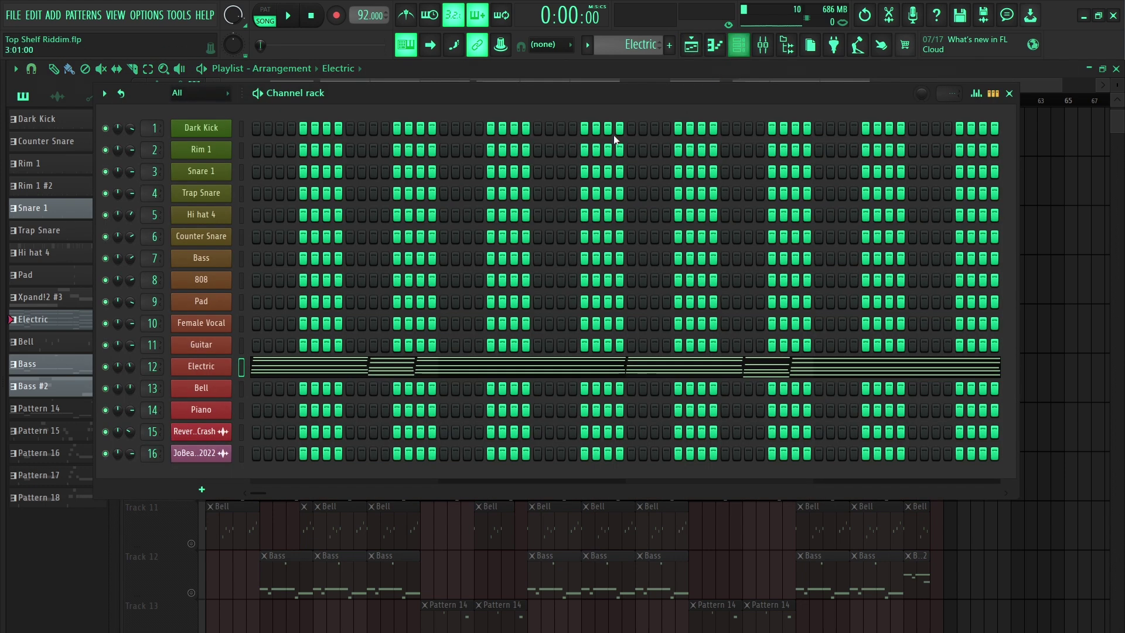
Select the Xpand!2 #3 pattern, show its Female Vocal notes in the piano roll and play the pattern.
click(739, 45)
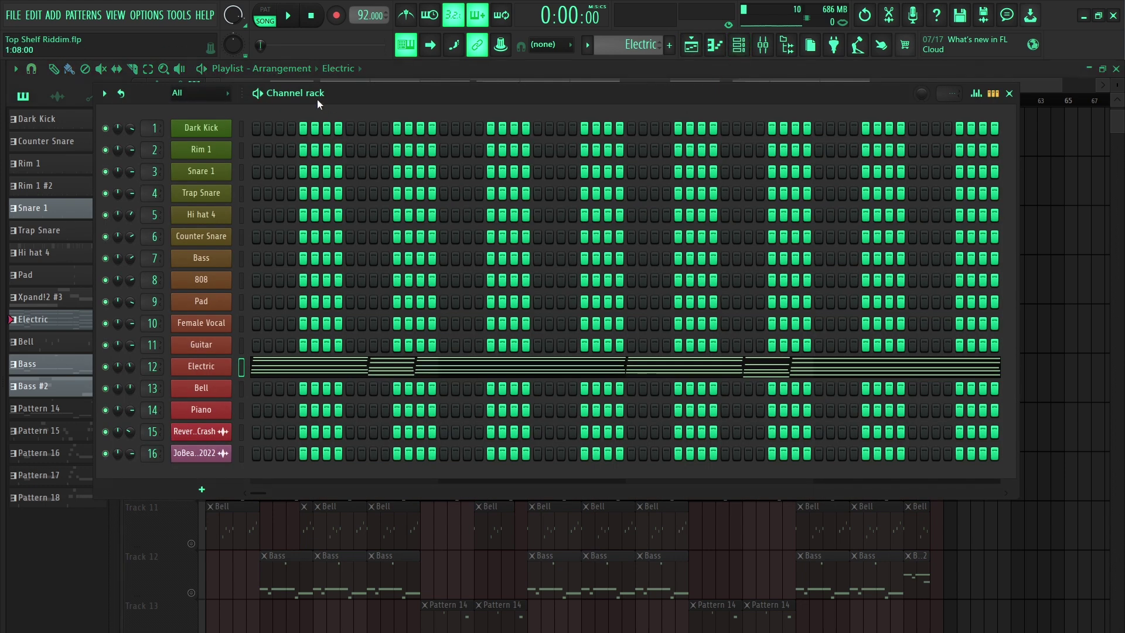
key(Up)
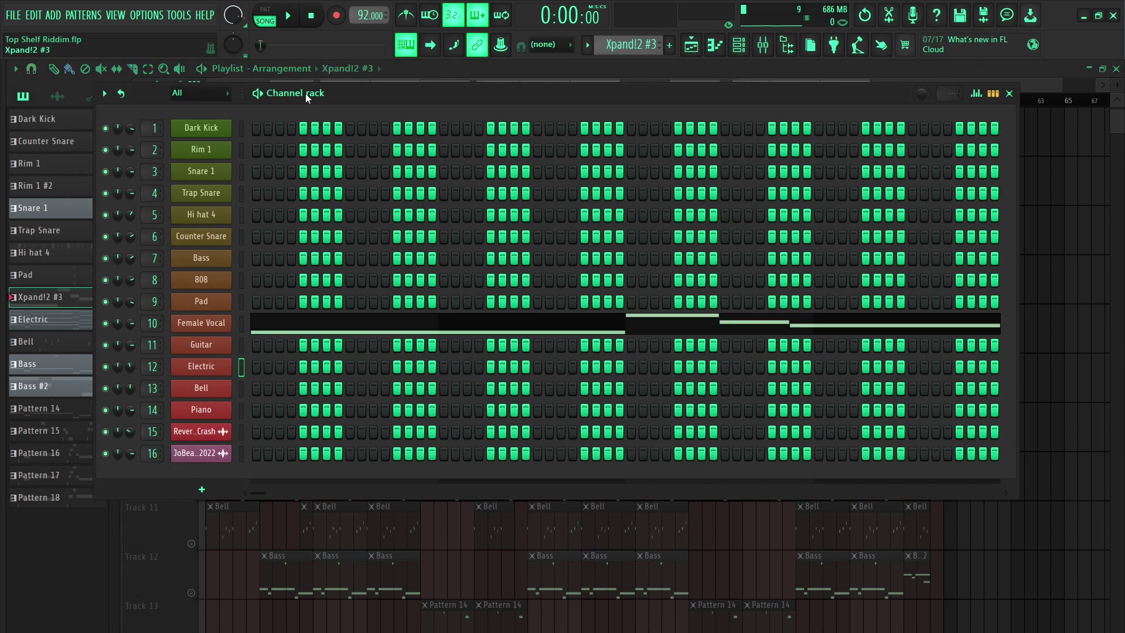
click(460, 325)
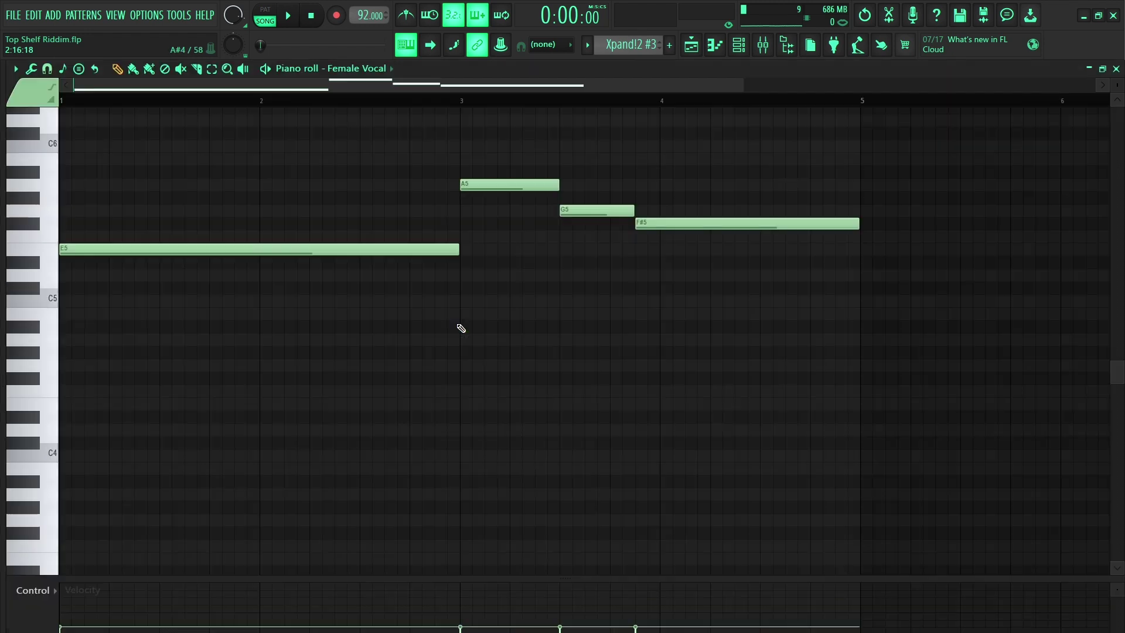
key(space)
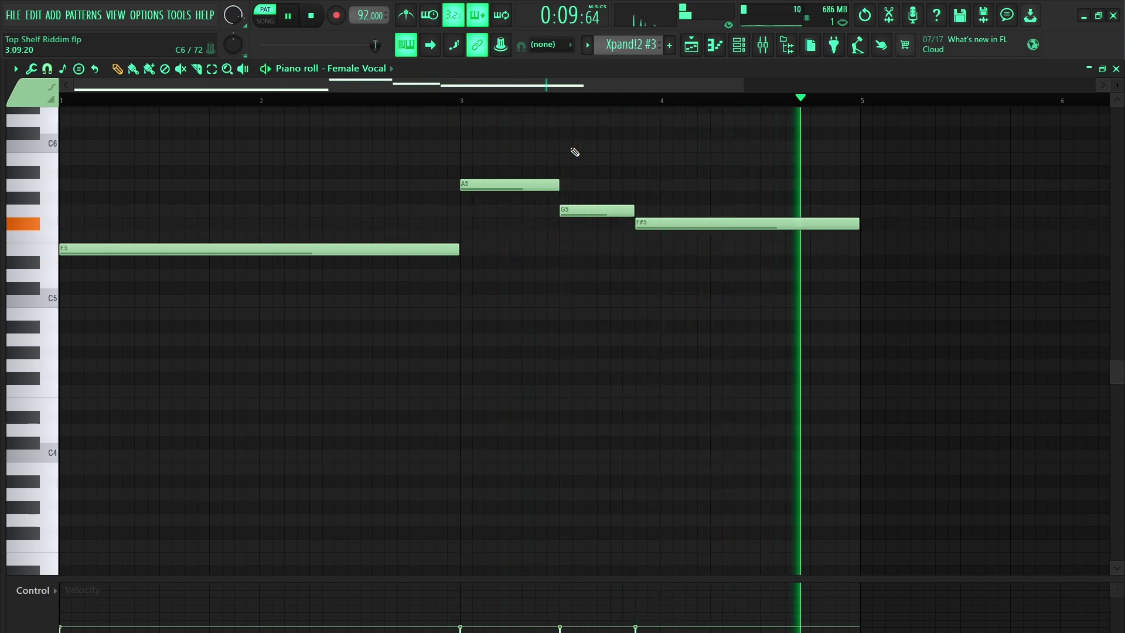
key(space)
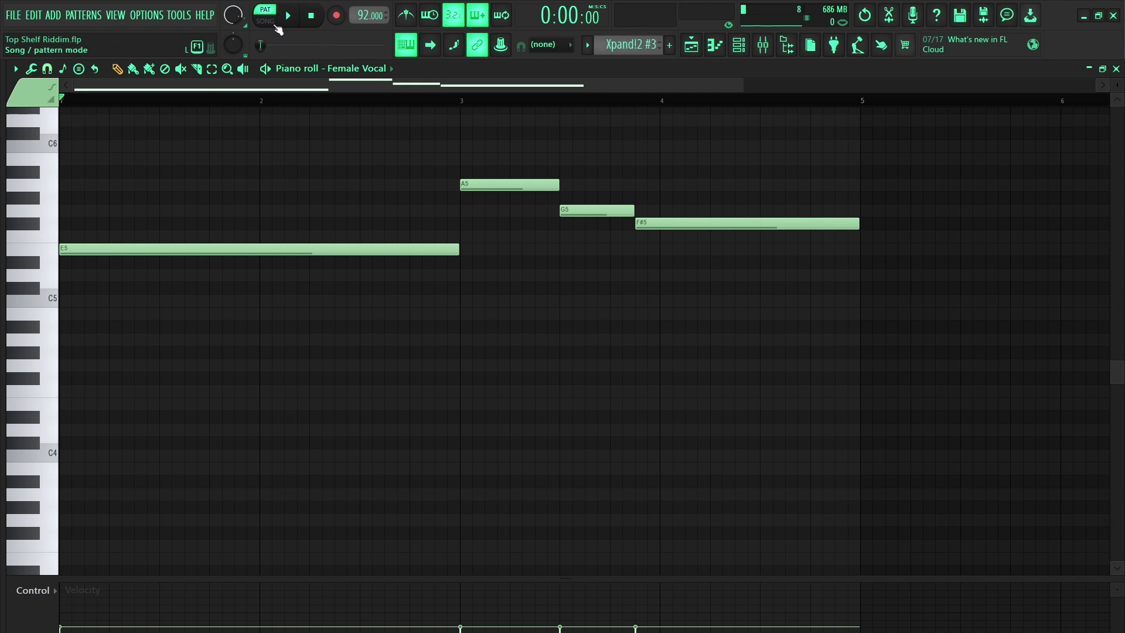
Switch playback to song mode and listen to the Female Vocal melody together with the Electric chords.
key(l)
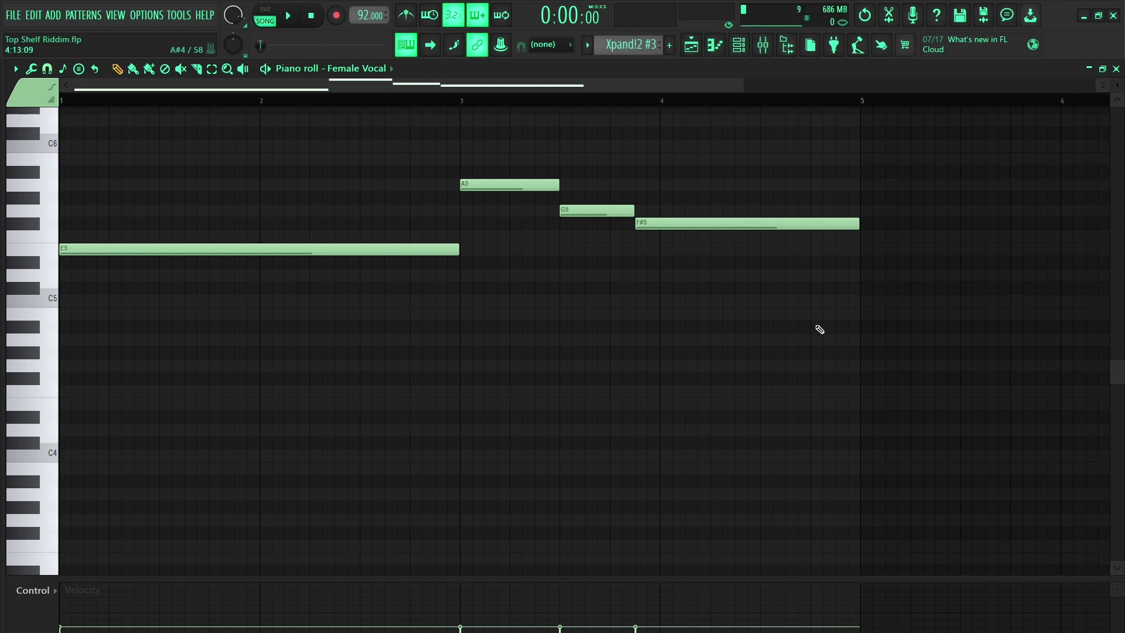
key(space)
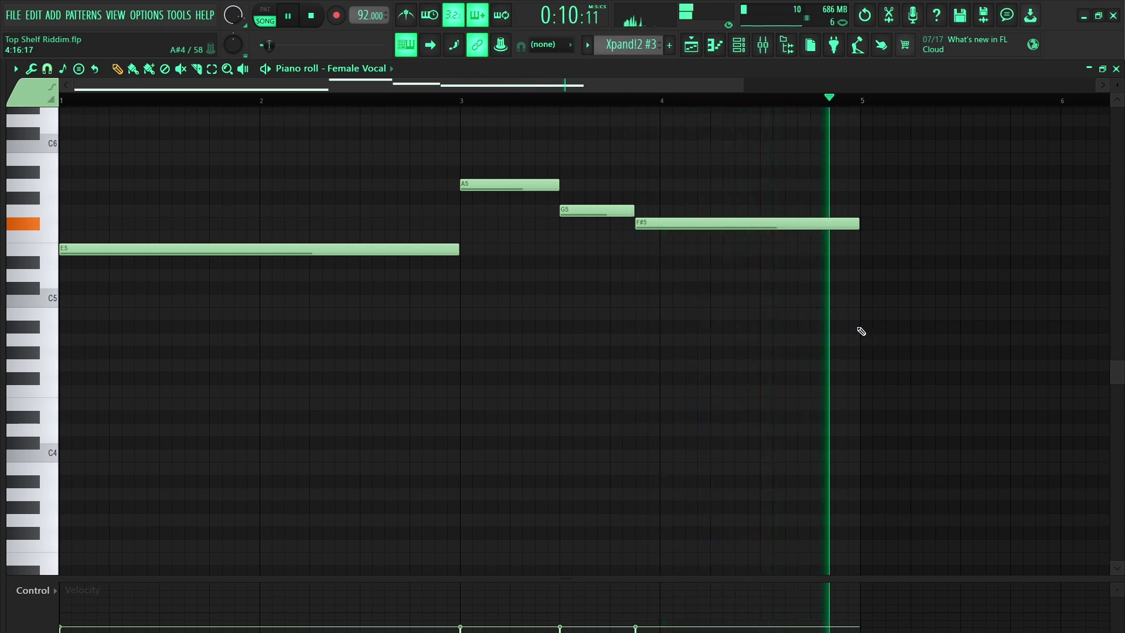
key(space)
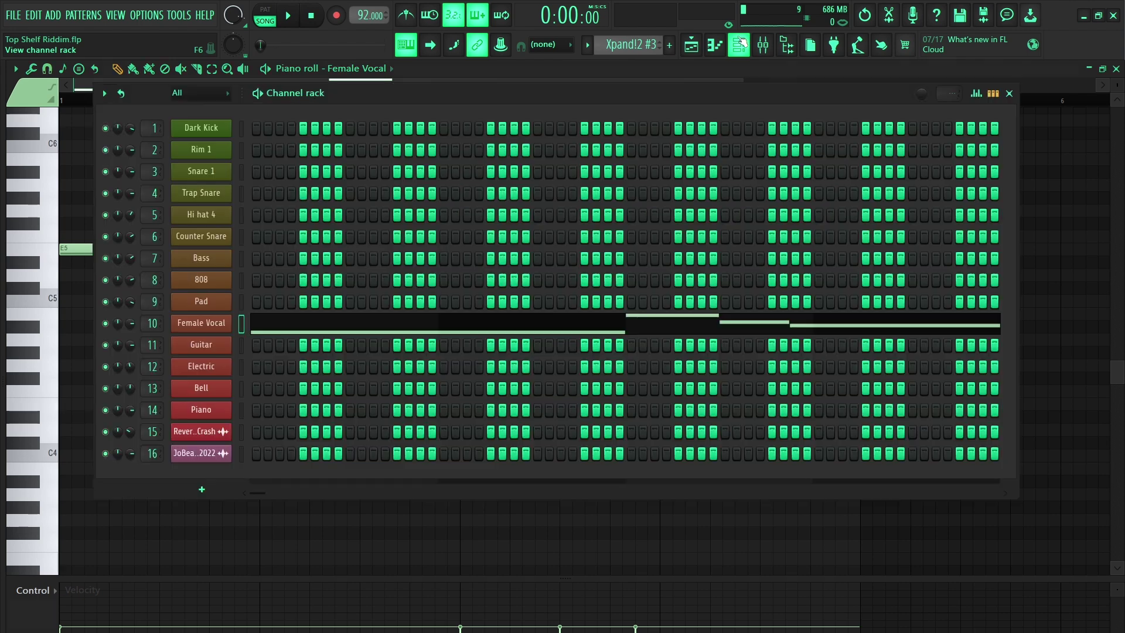
Return to the playlist and play the arrangement's opening bars with Tracks 8 and 10 active.
click(739, 45)
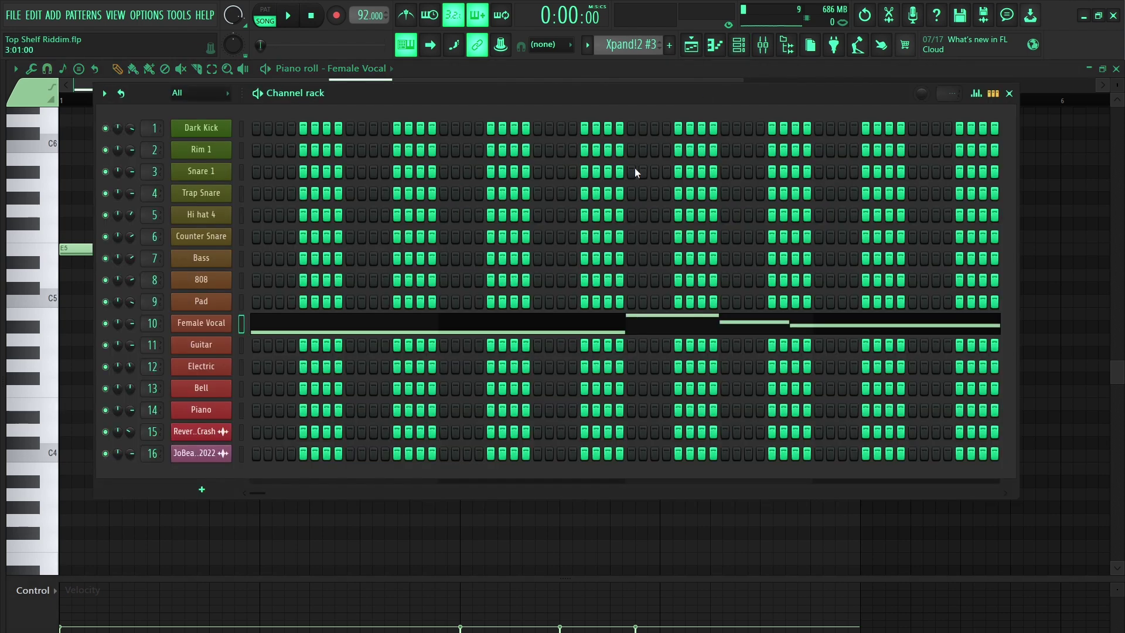
click(691, 47)
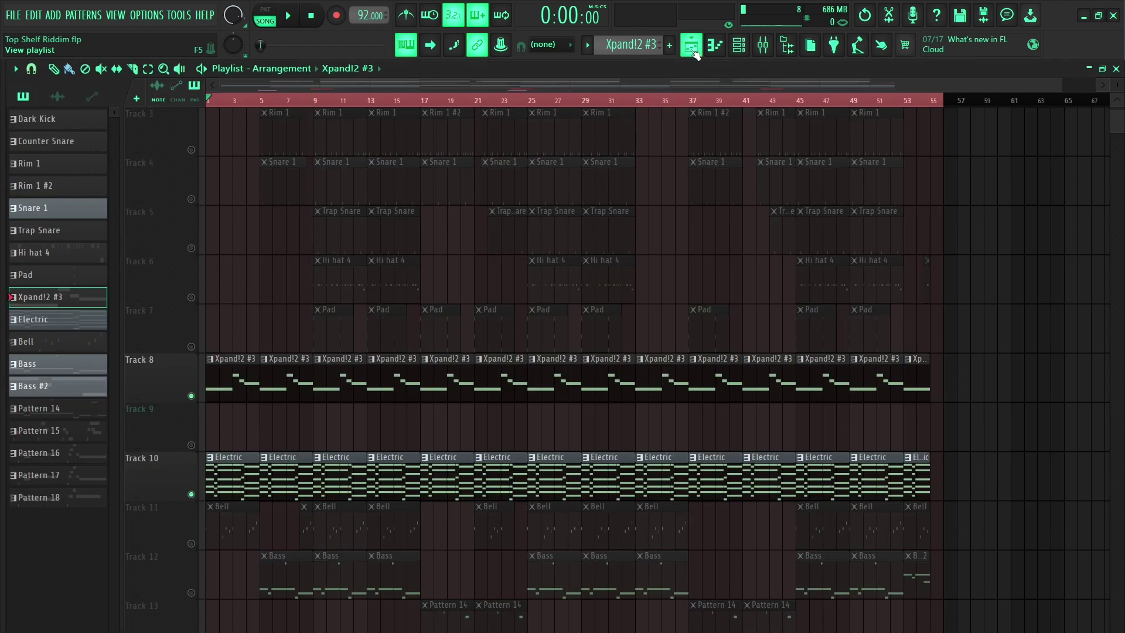
key(space)
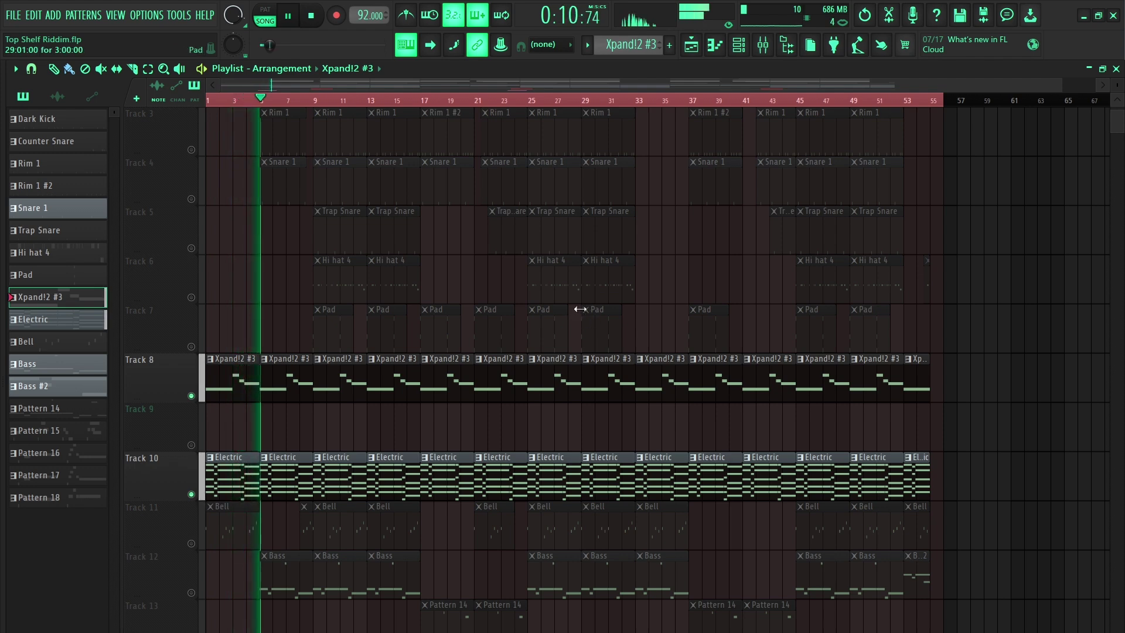
key(space)
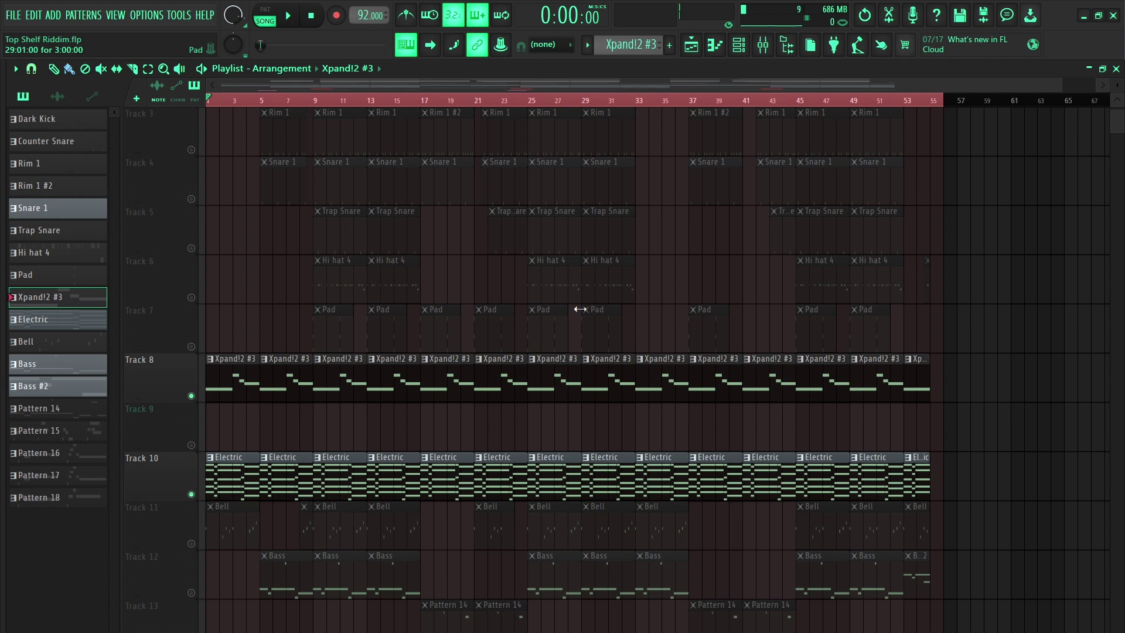
Move the song position to bar 9, solo Track 11 with the Bell clips and start playback.
click(313, 100)
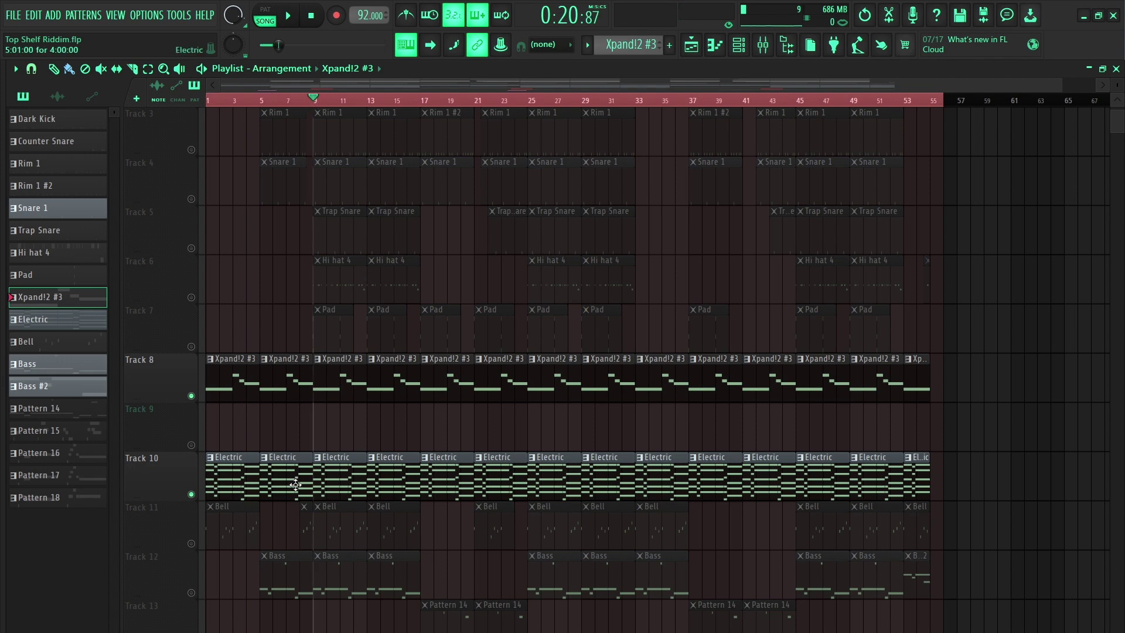
ctrl+click(191, 543)
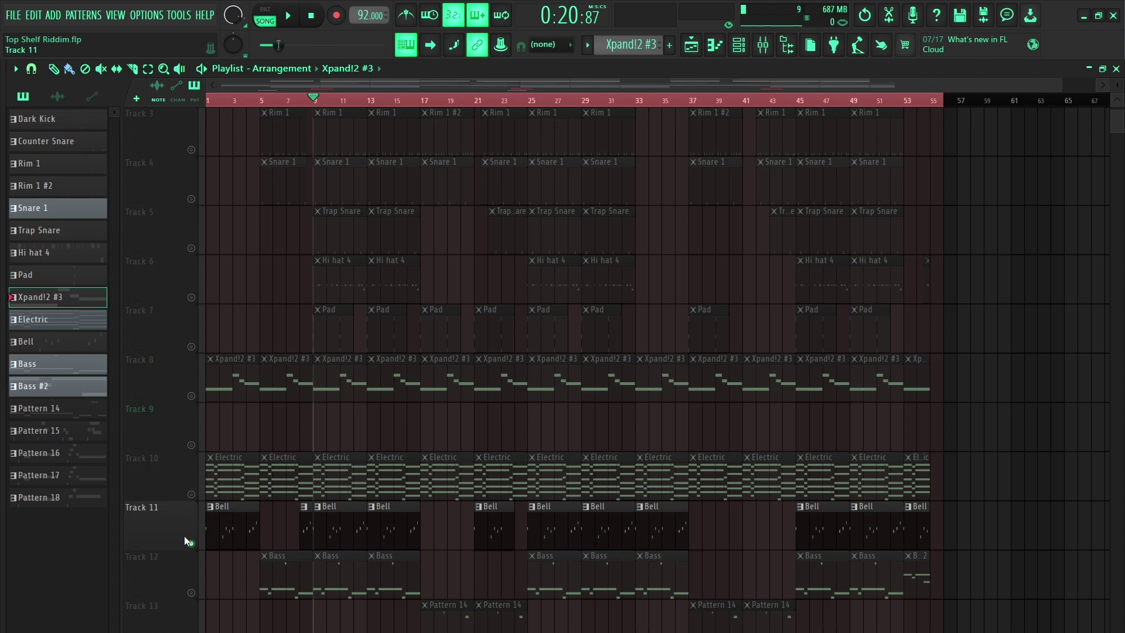
key(space)
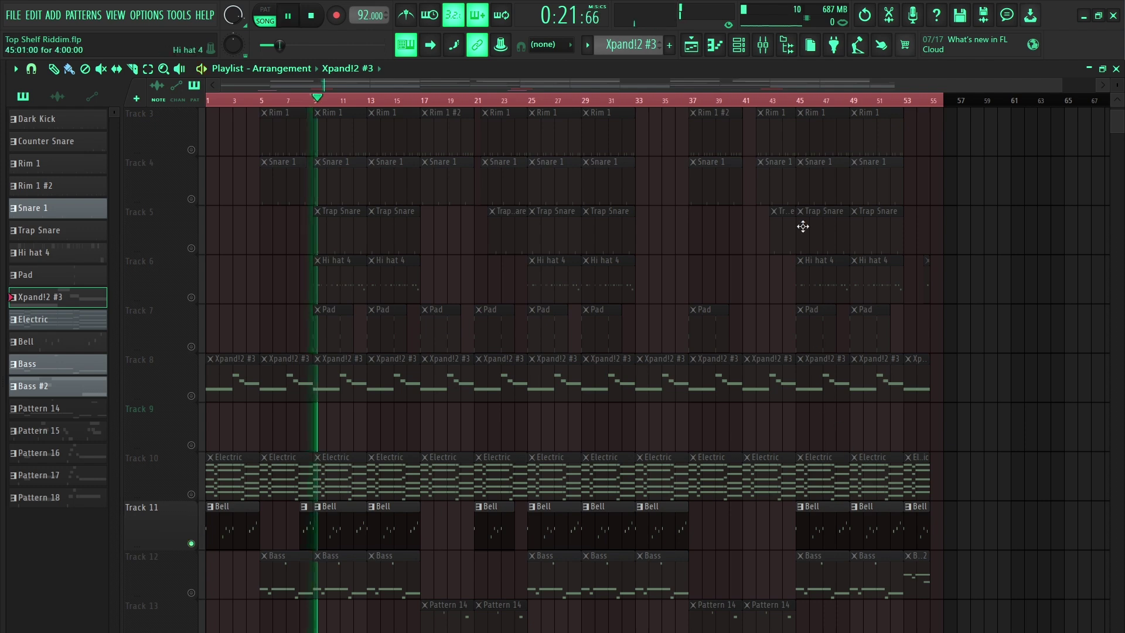
Select the Bell pattern and inspect the Smallet preset in the Bell channel's Purity plugin, then close the plugin.
click(748, 51)
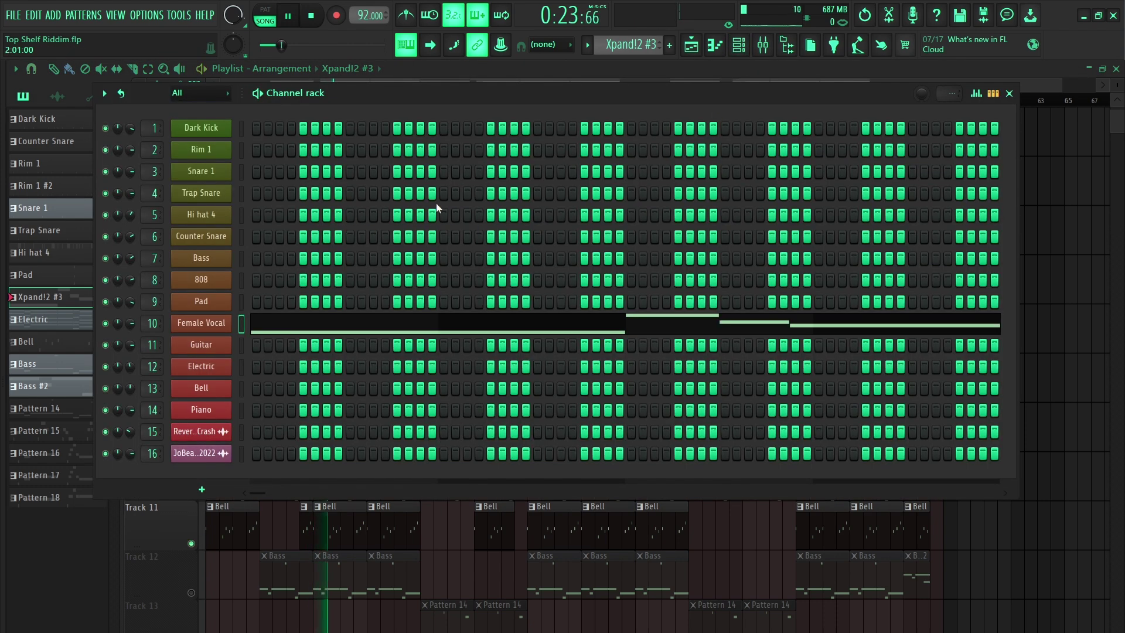
key(KP_Add)
key(KP_Add)
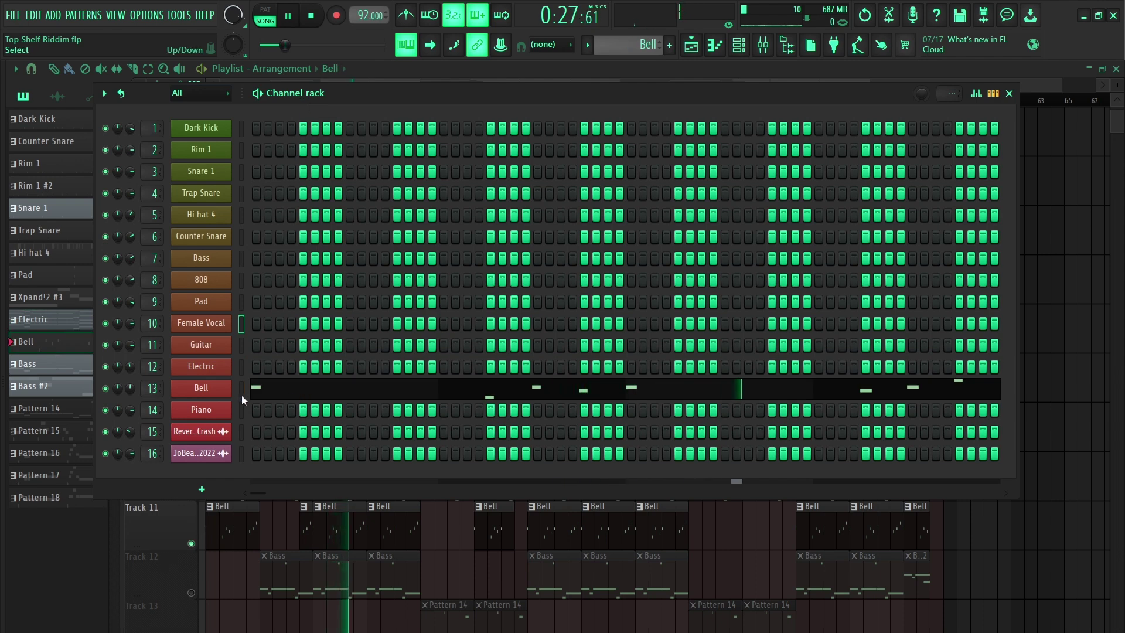
key(space)
click(219, 390)
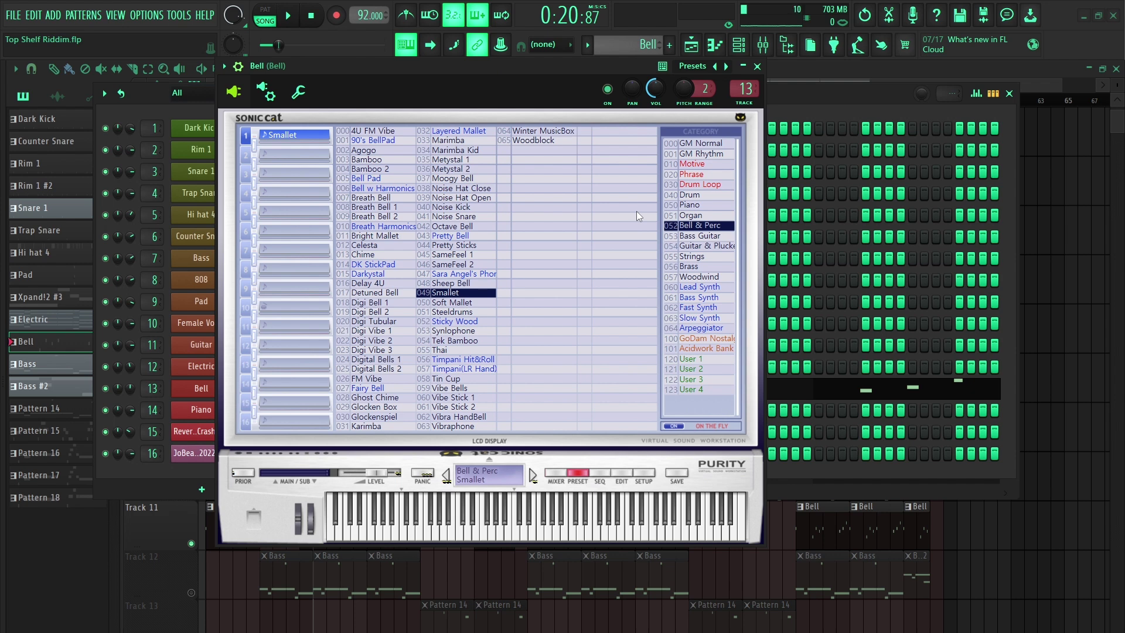
click(756, 66)
Play the soloed Bell track while viewing its notes in the piano roll, then stop back in the playlist.
key(space)
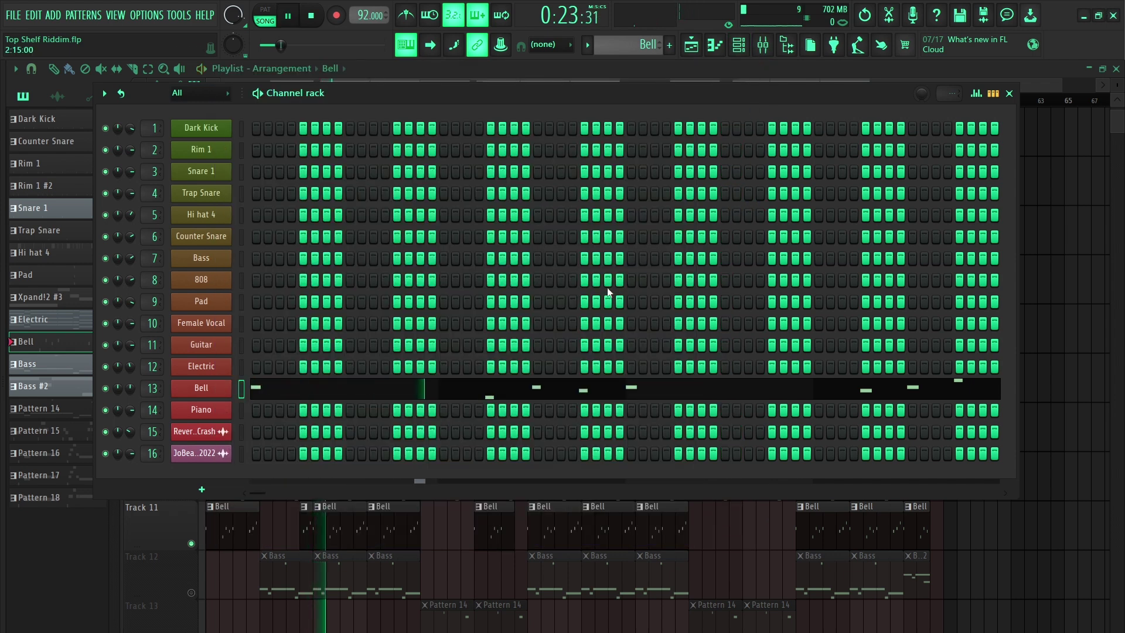
click(432, 389)
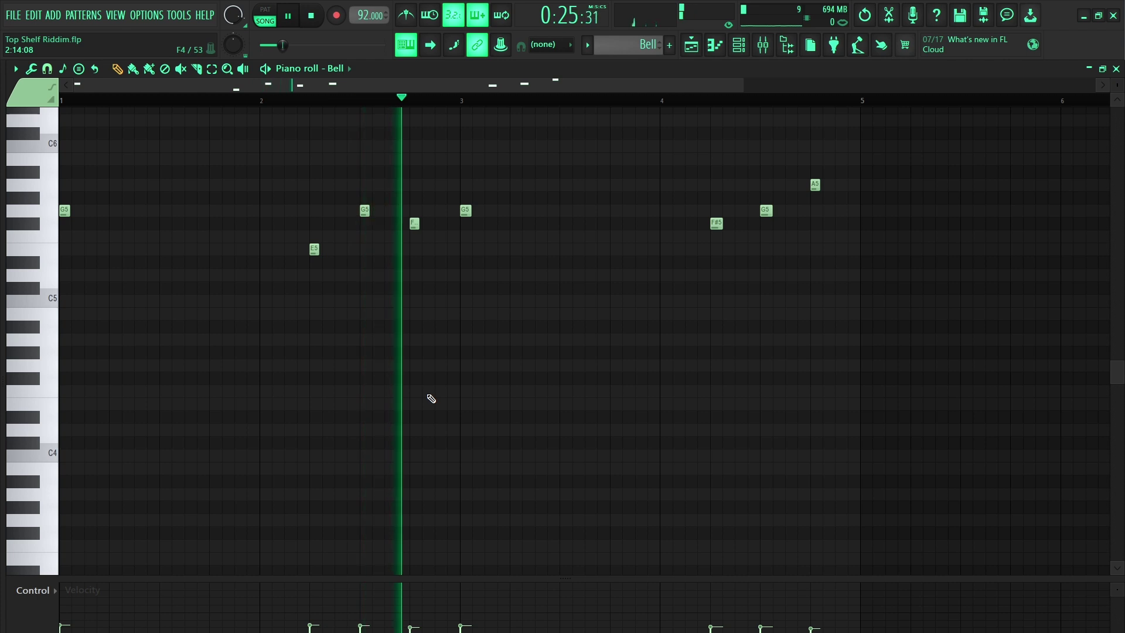
click(691, 46)
key(space)
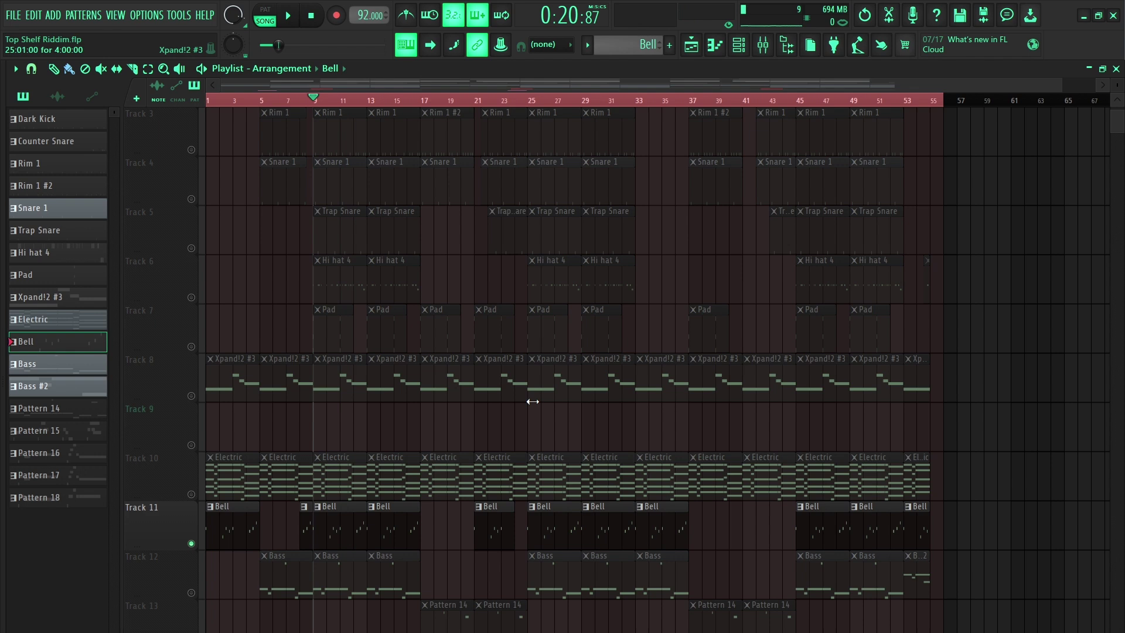
Activate Tracks 8 and 10 alongside the Bell track, play the arrangement from bar 9, then stop.
click(191, 395)
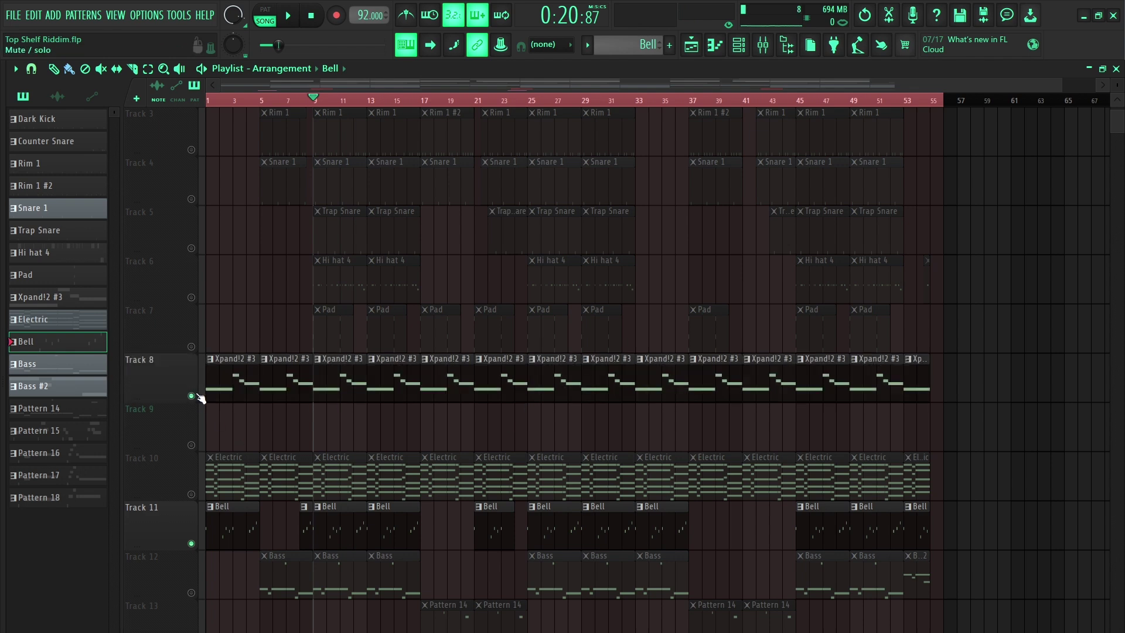
click(192, 494)
key(space)
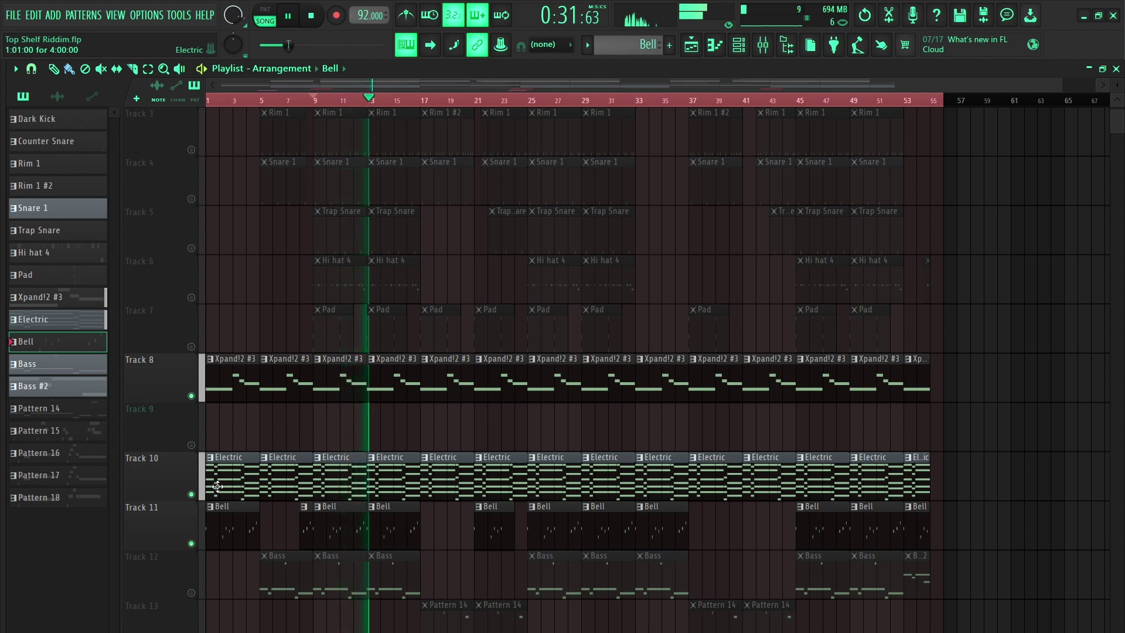
key(space)
Solo Track 7 and open the Pad pattern's notes in the piano roll.
scroll(404, 471, down, 3)
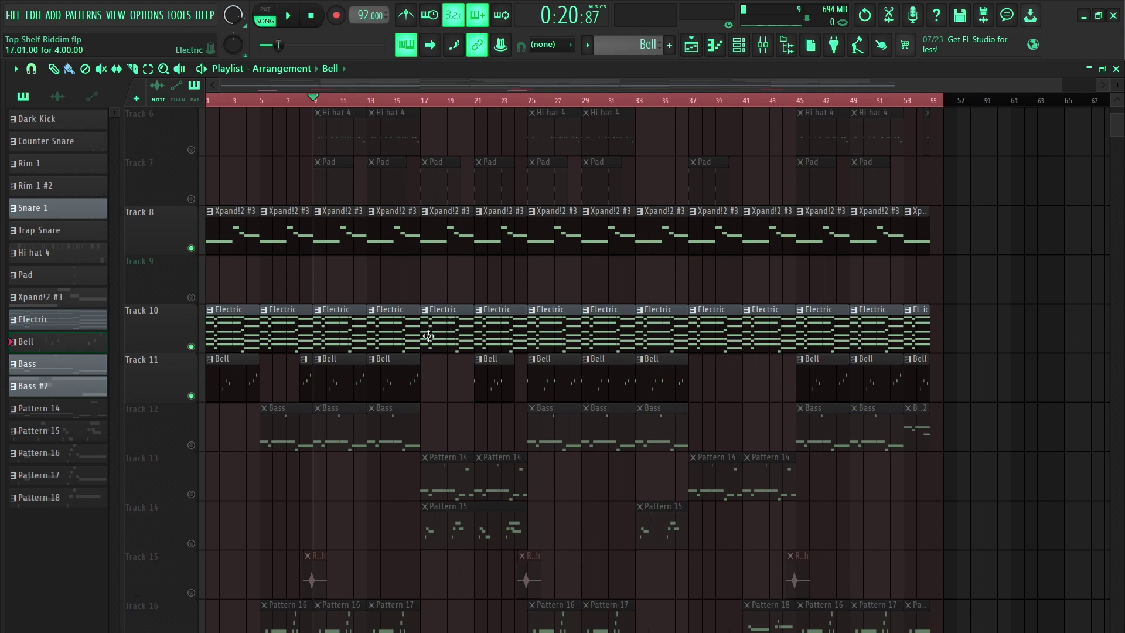
scroll(428, 335, up, 2)
right_click(191, 297)
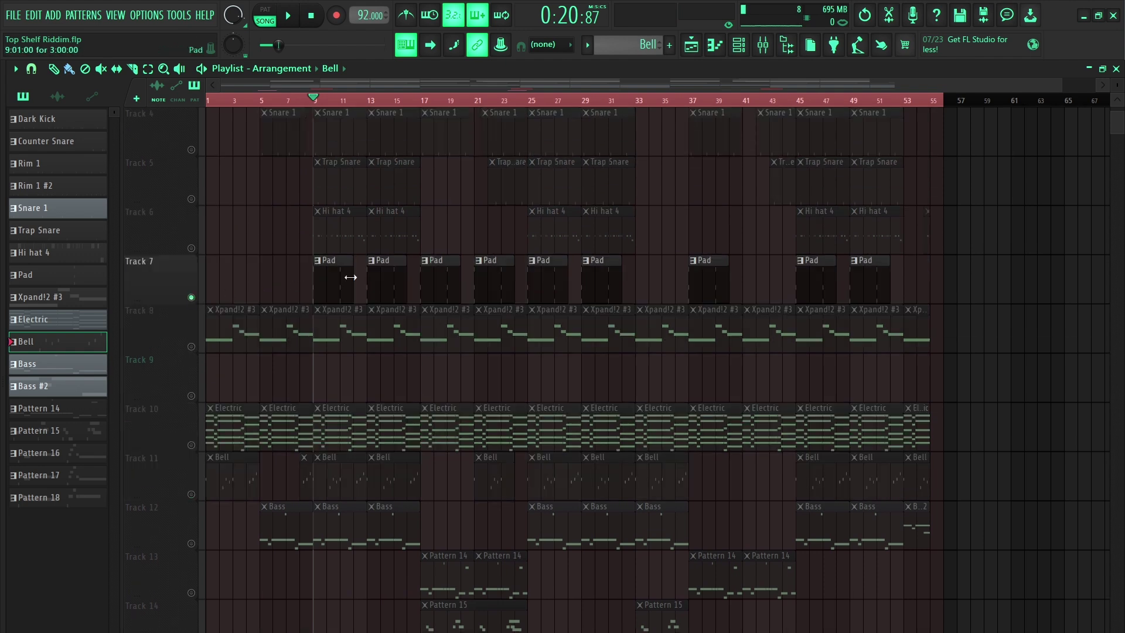
click(738, 45)
scroll(282, 95, up, 3)
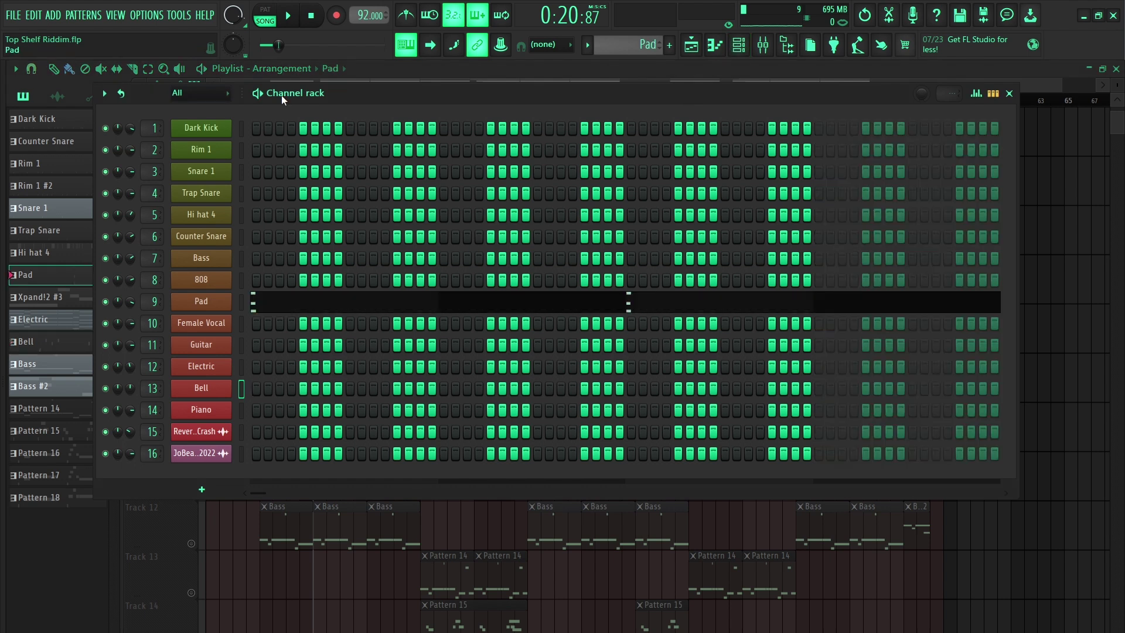
click(323, 306)
Play the soloed Pad track while examining its stab notes in the piano roll, then stop playback.
key(space)
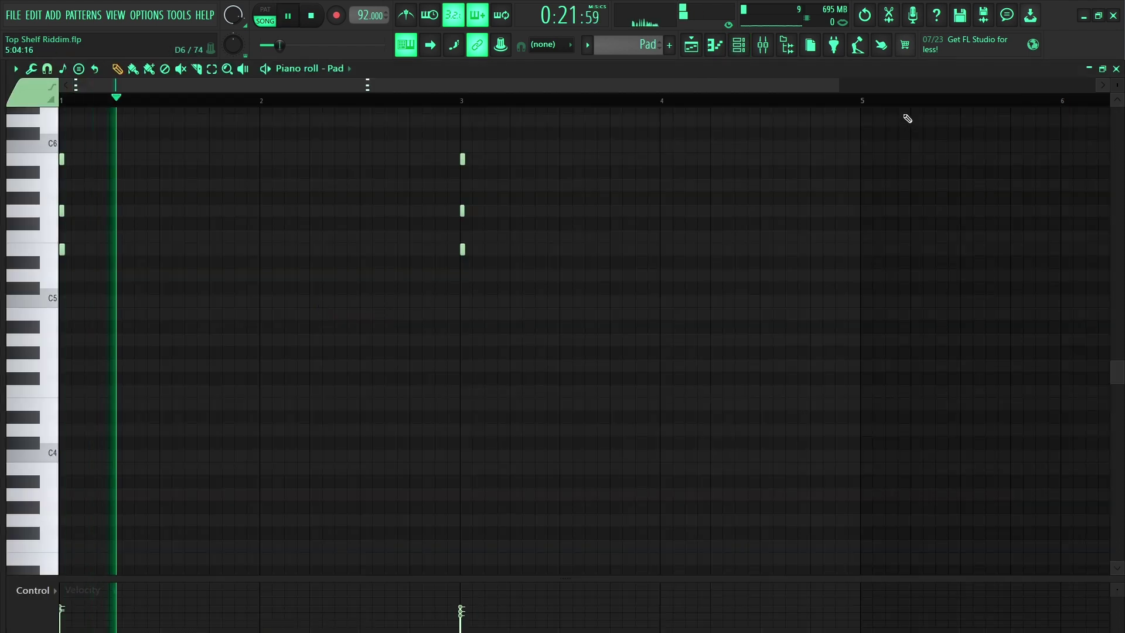
drag(405, 72, 433, 77)
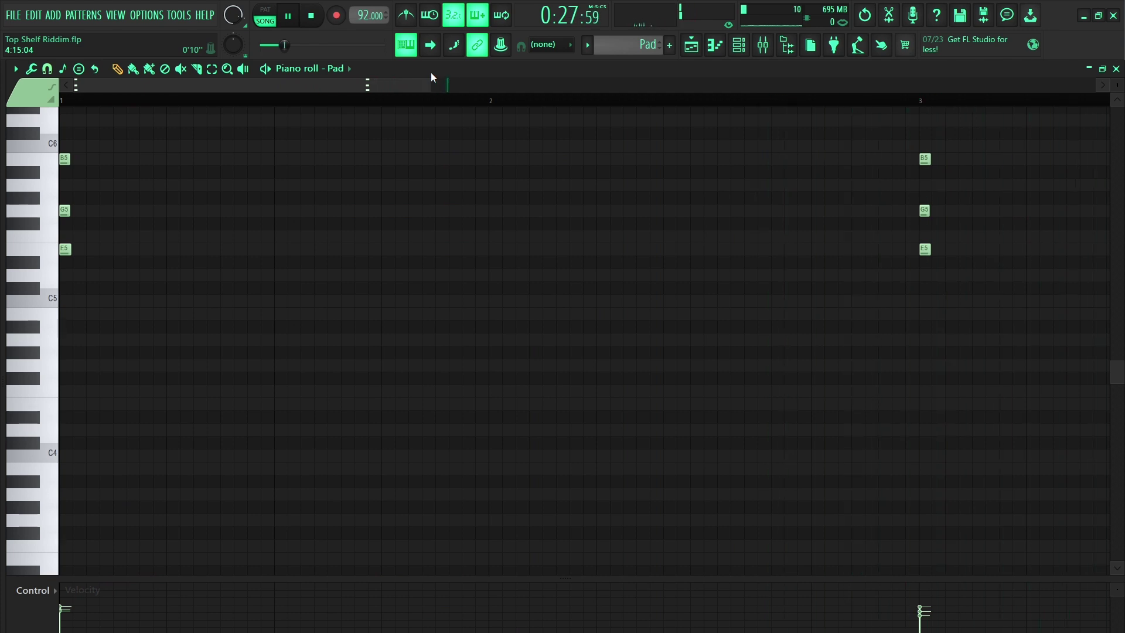
key(space)
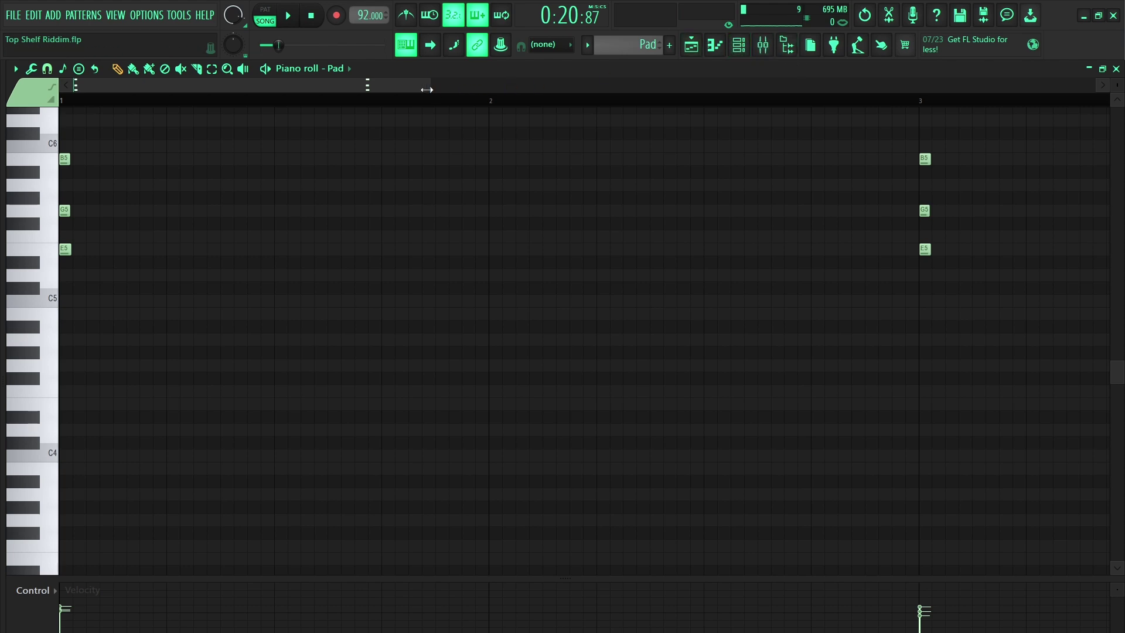
drag(426, 89, 999, 92)
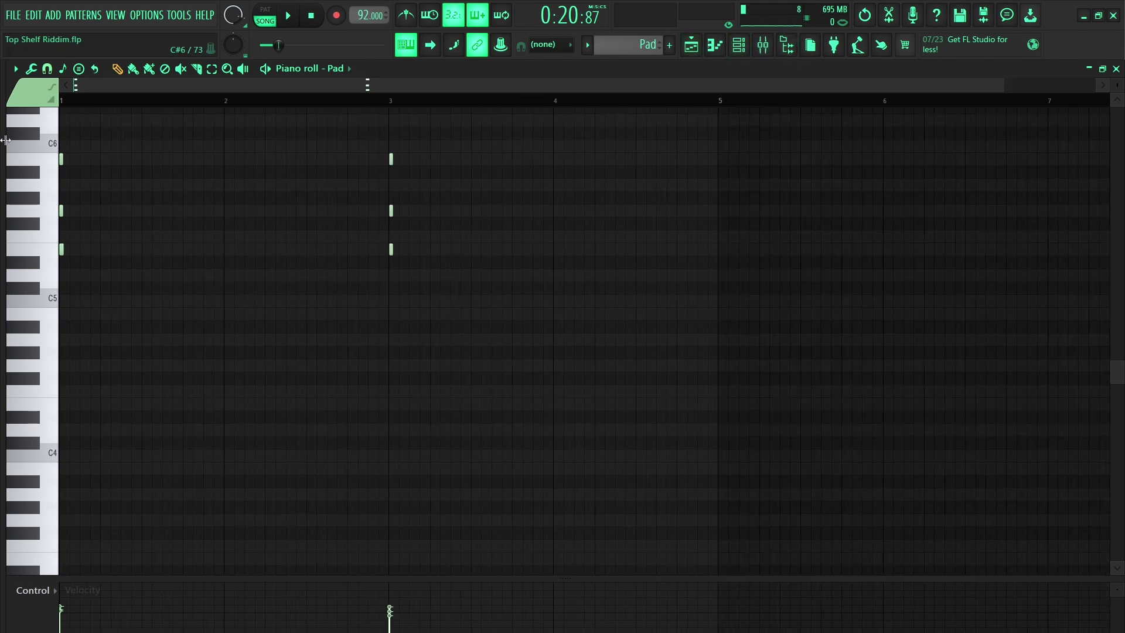
Return to the playlist, activate Tracks 8, 10 and 11 with the Pad track, and play the combination from bar 9 before stopping.
click(739, 45)
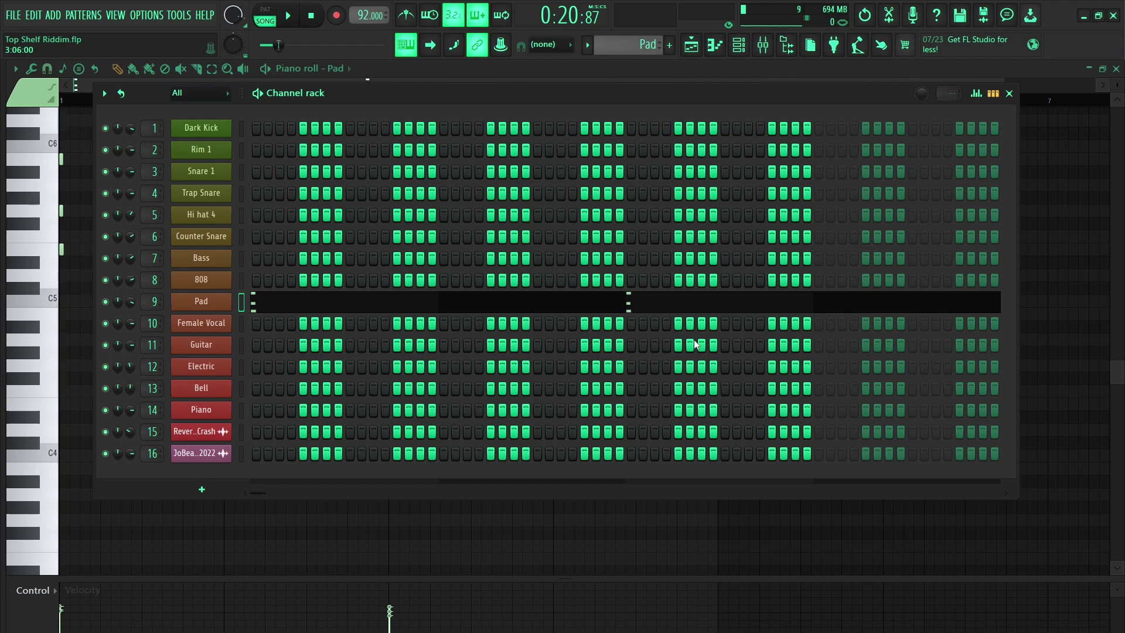
click(691, 46)
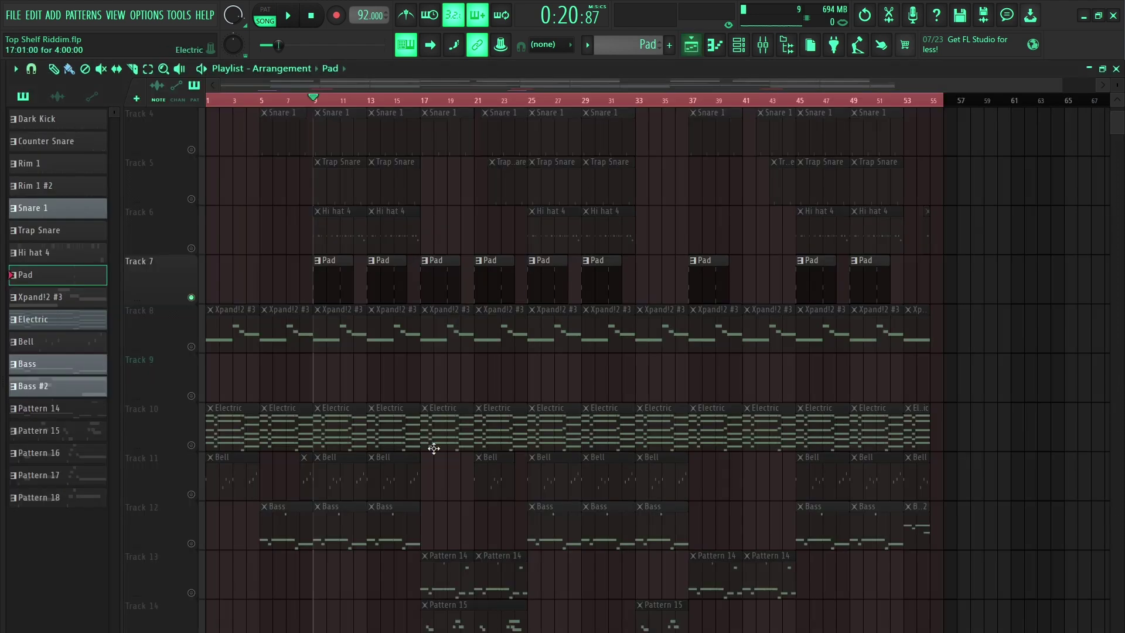
click(191, 445)
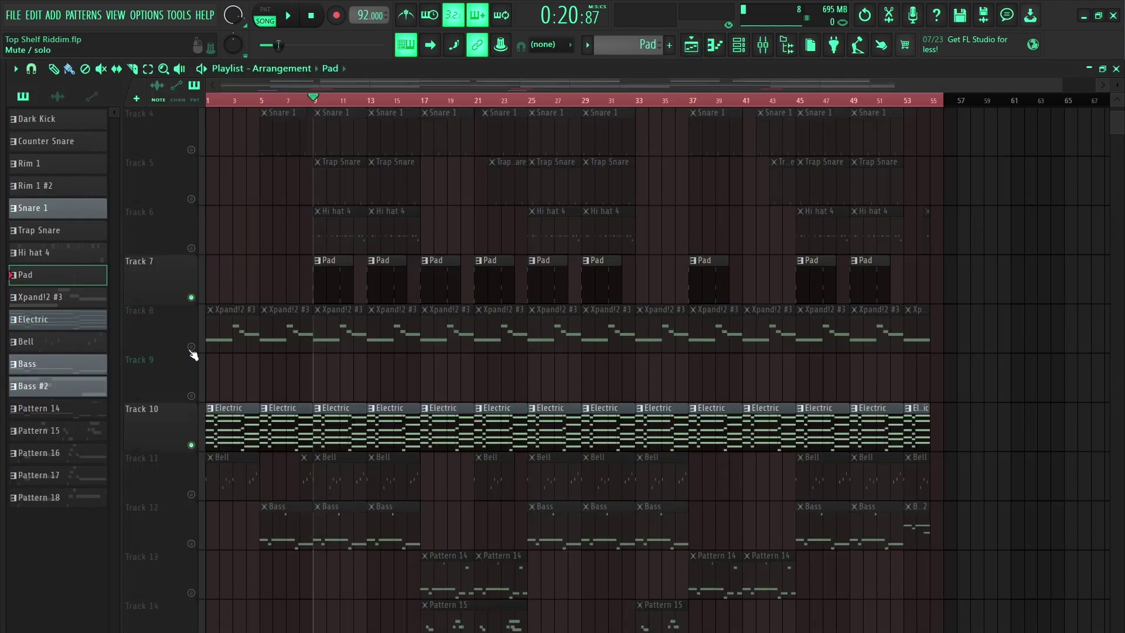
click(191, 346)
click(191, 495)
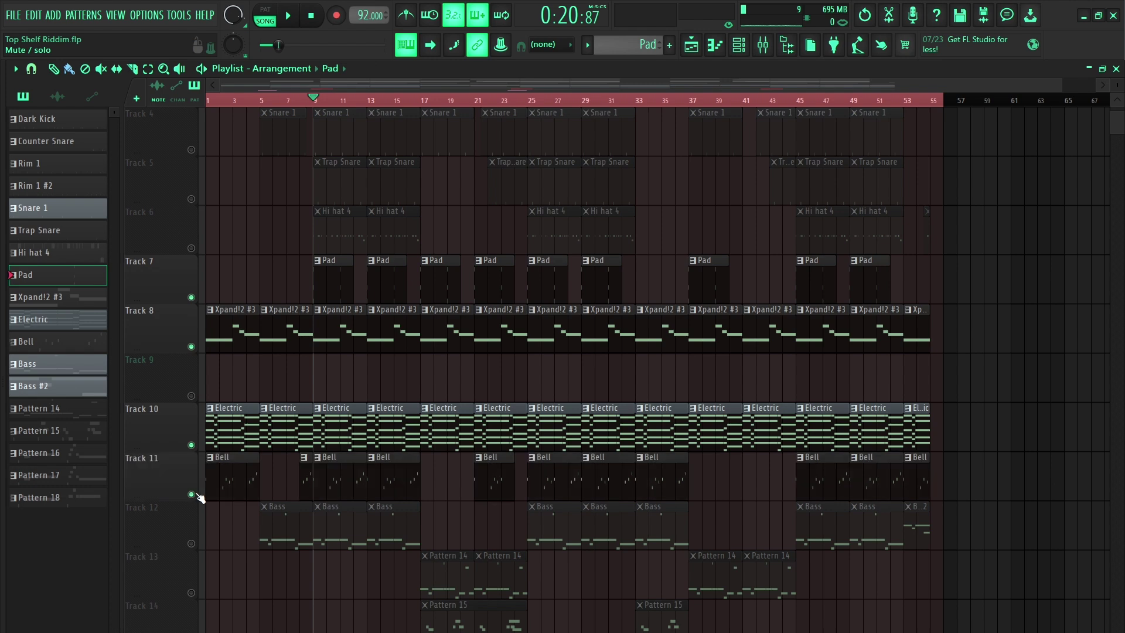
key(space)
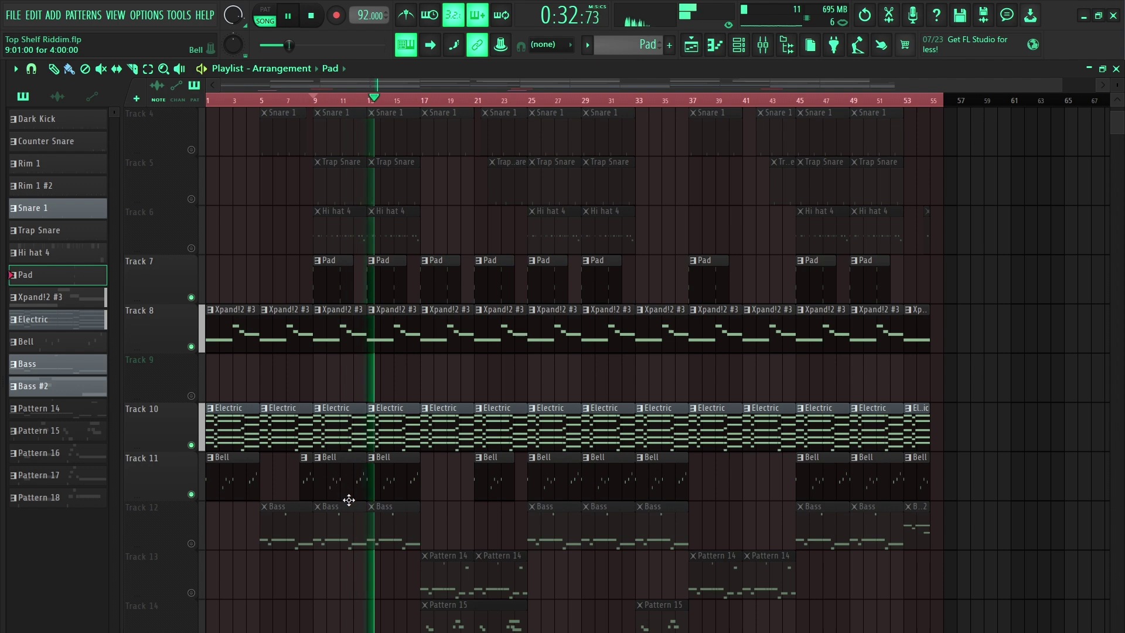
key(space)
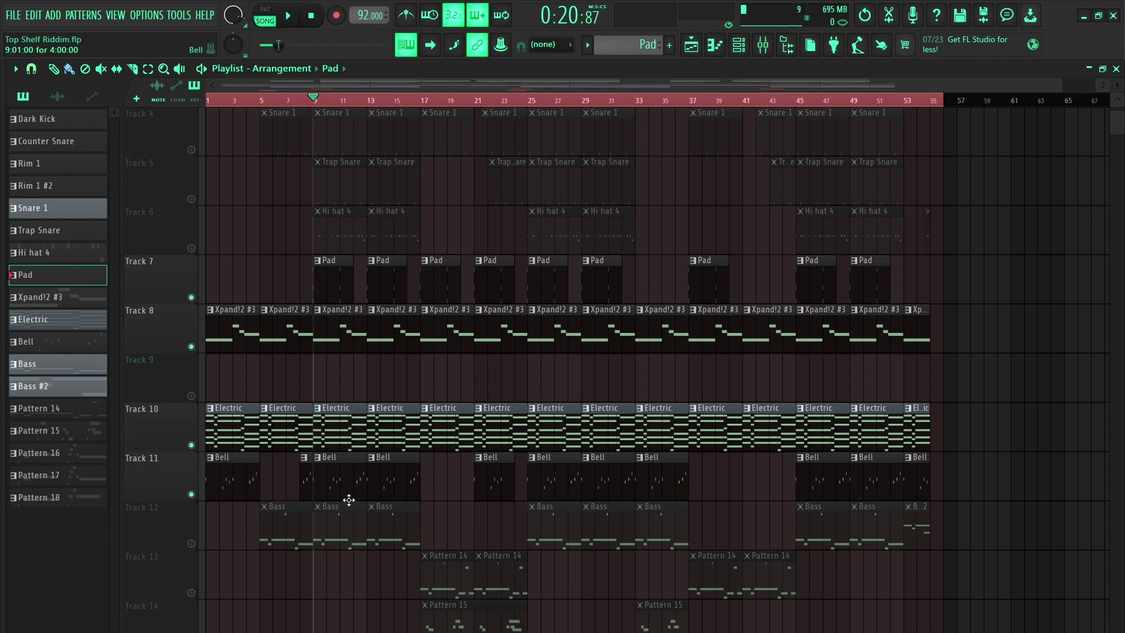
Solo Track 16 and play it while browsing patterns in the channel rack to find its instrument, then stop.
scroll(348, 499, down, 4)
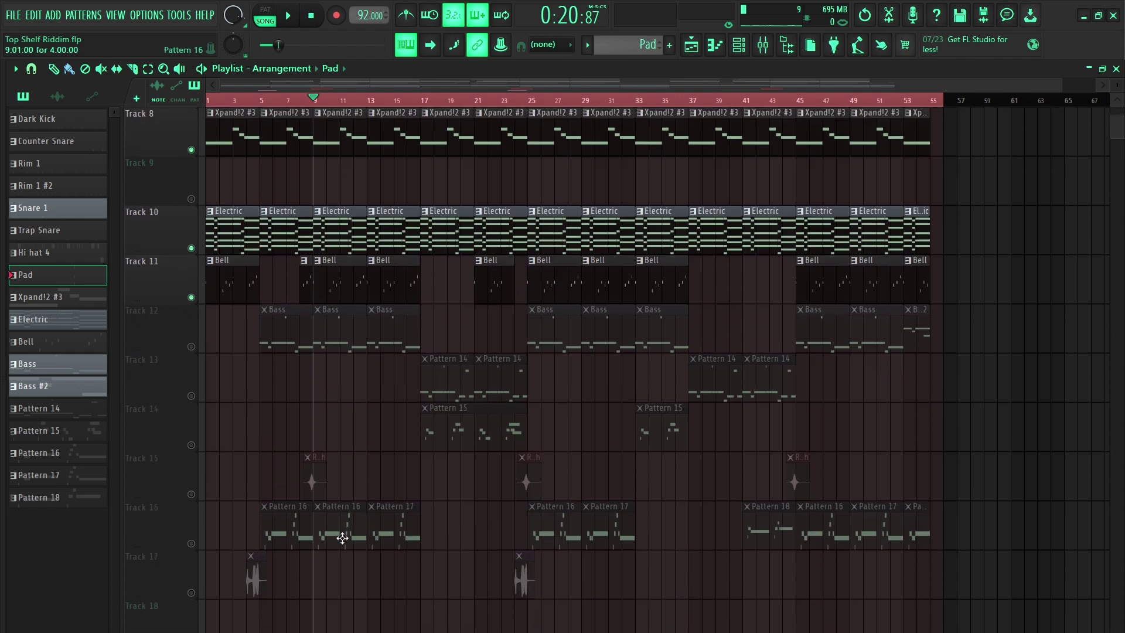
right_click(191, 543)
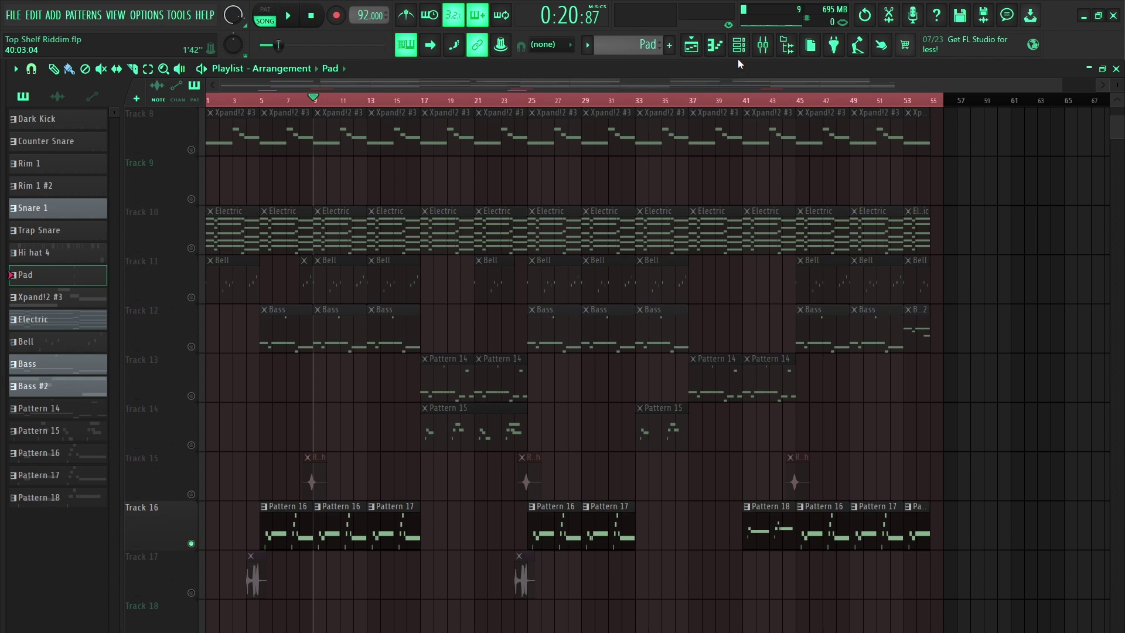
key(space)
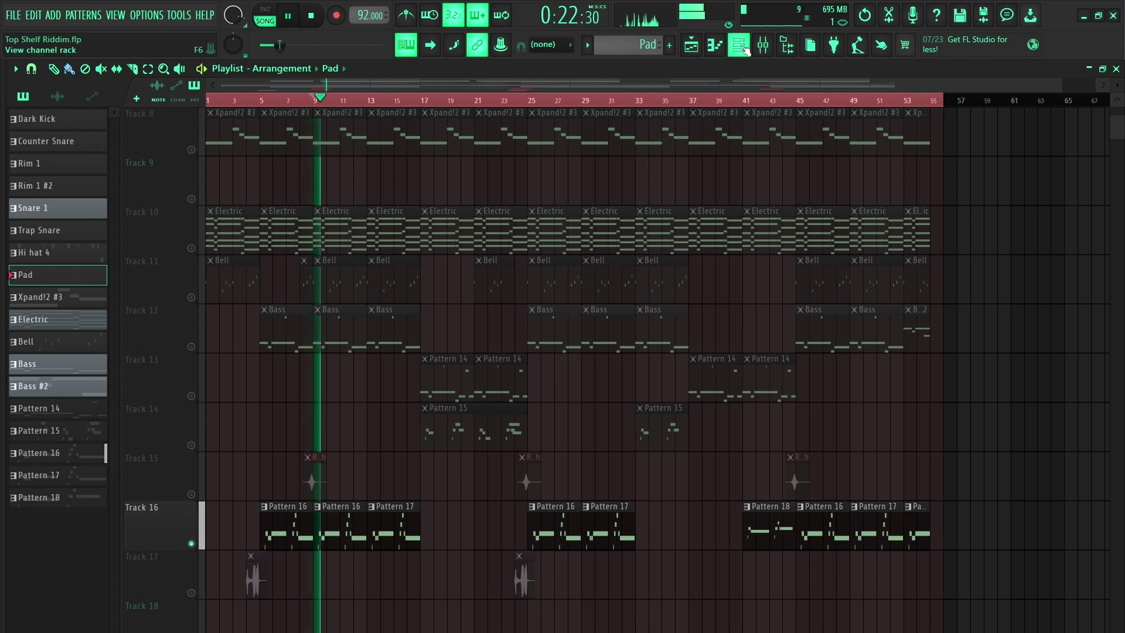
click(739, 46)
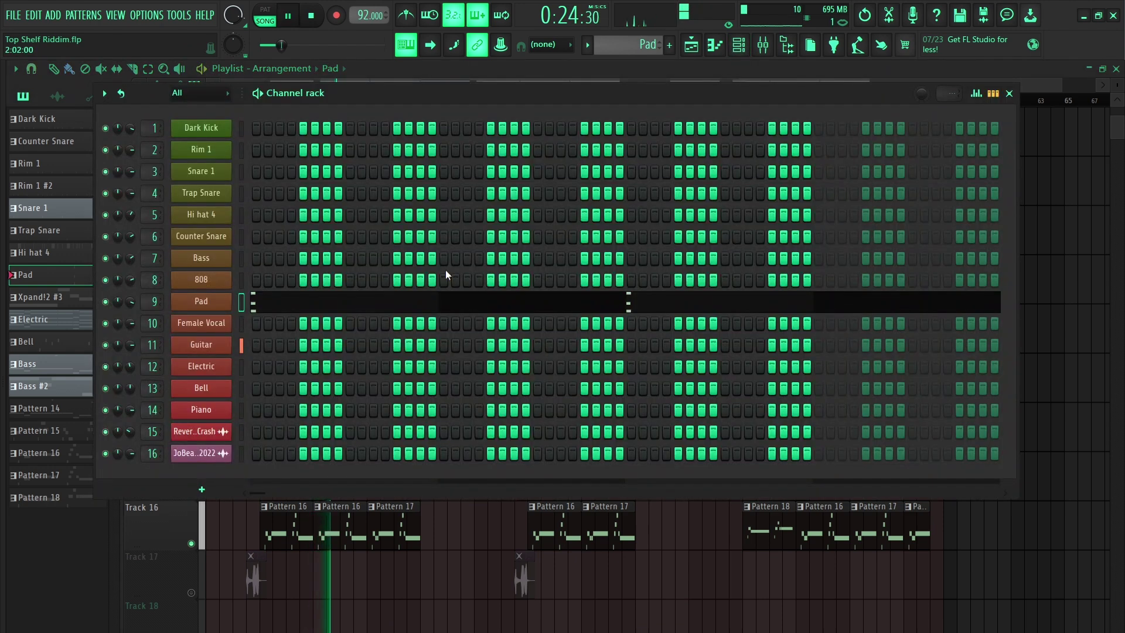
scroll(317, 94, down, 2)
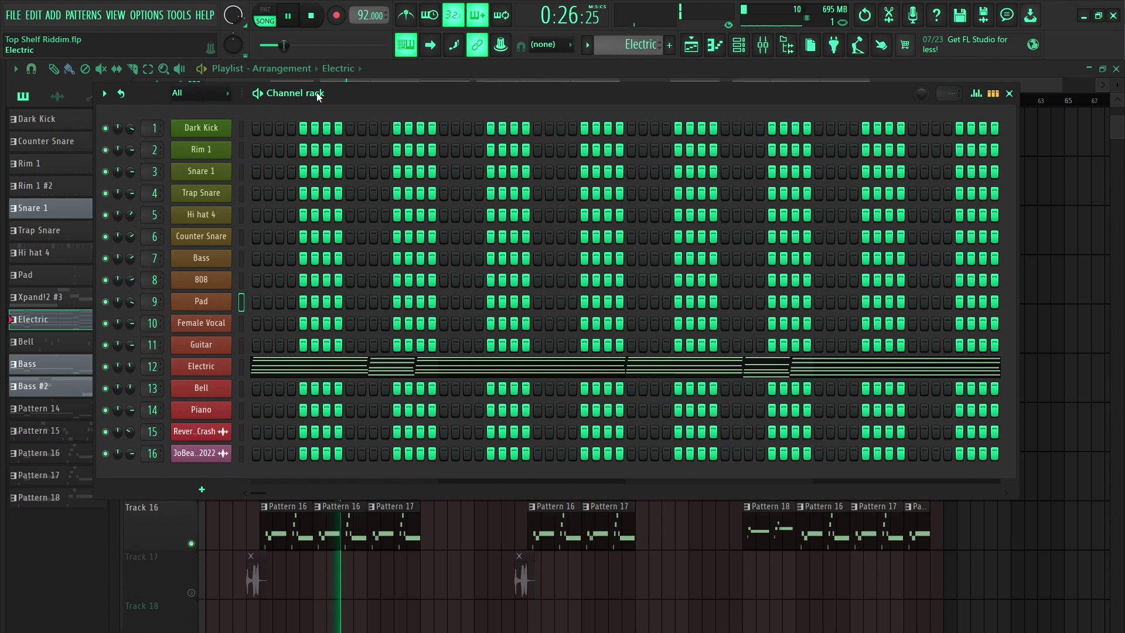
scroll(317, 94, up, 1)
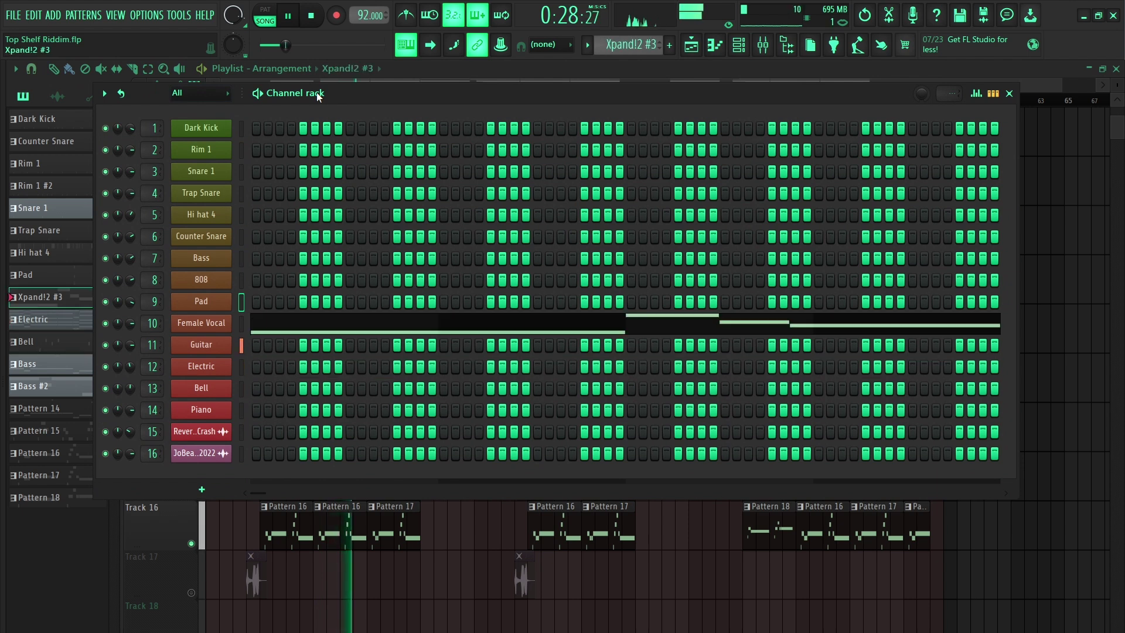
scroll(317, 94, down, 1)
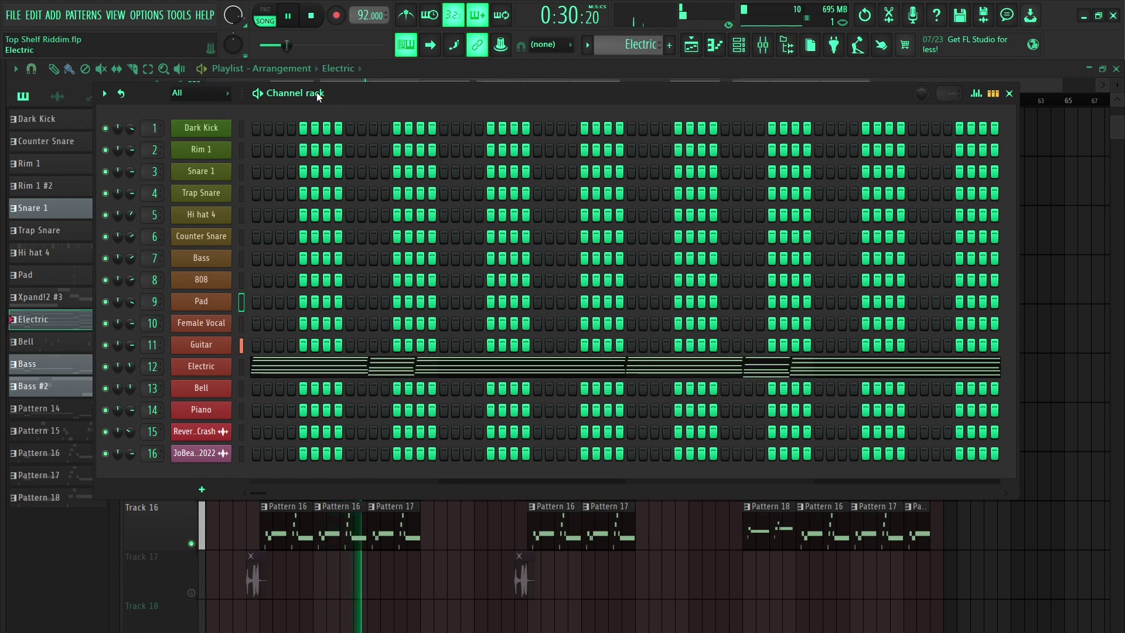
key(space)
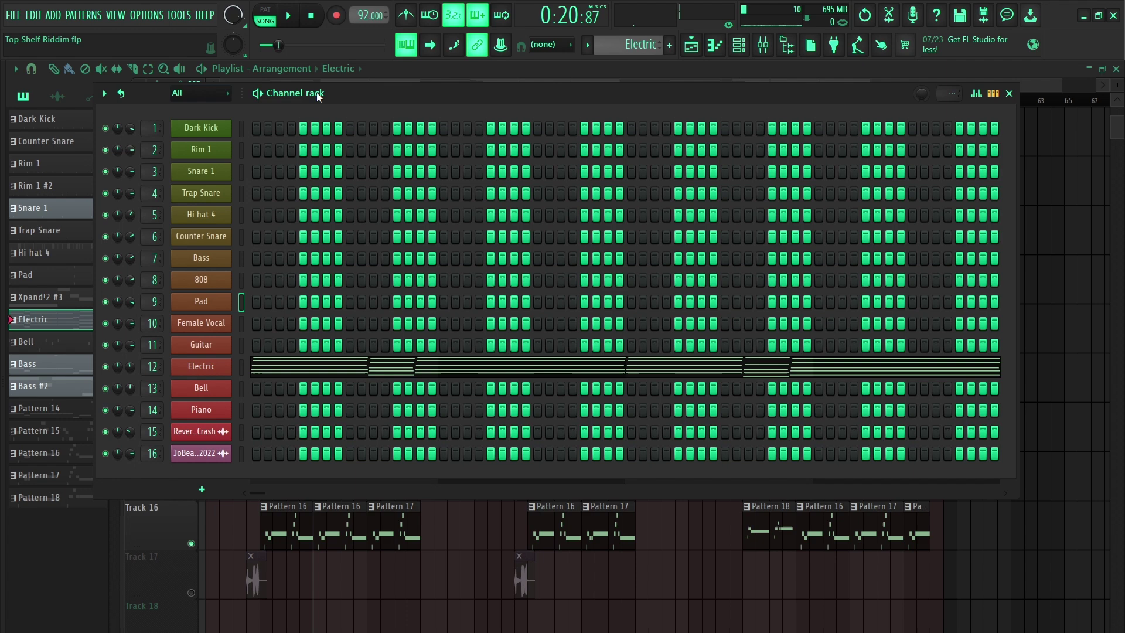
Select Pattern 16, open its Guitar notes in the piano roll, and play them through before stopping.
scroll(317, 94, down, 6)
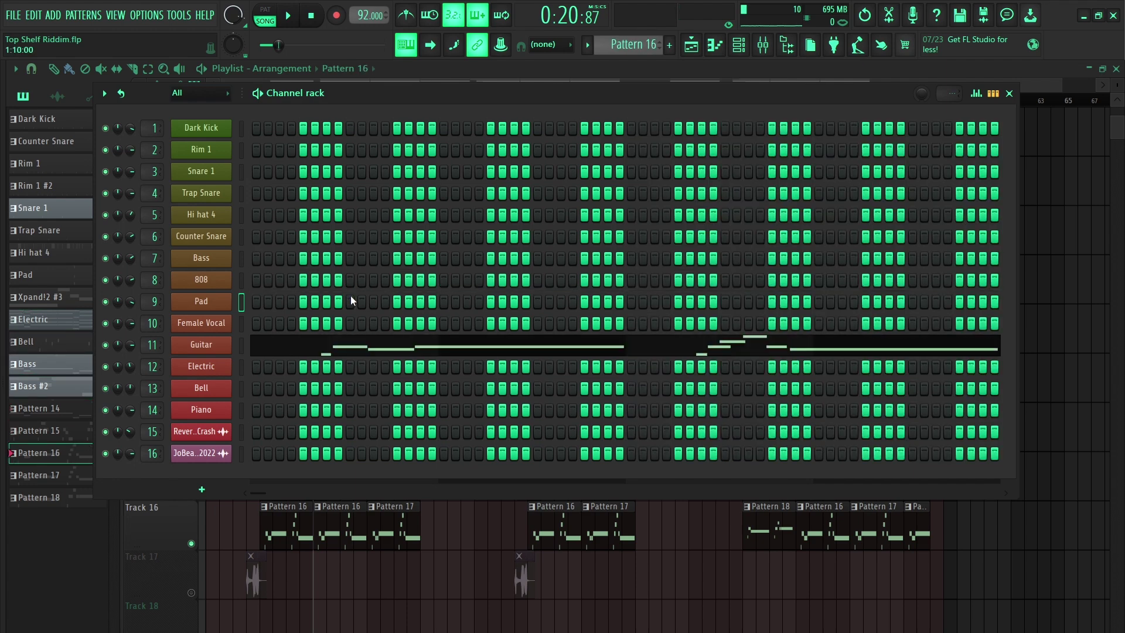
click(358, 353)
key(space)
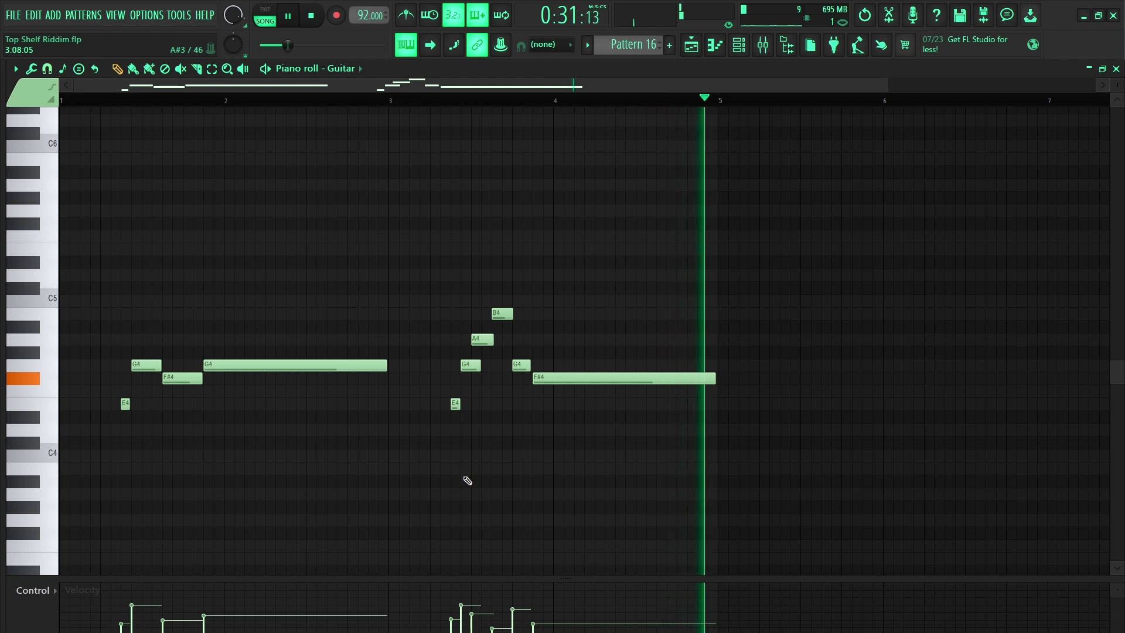
key(space)
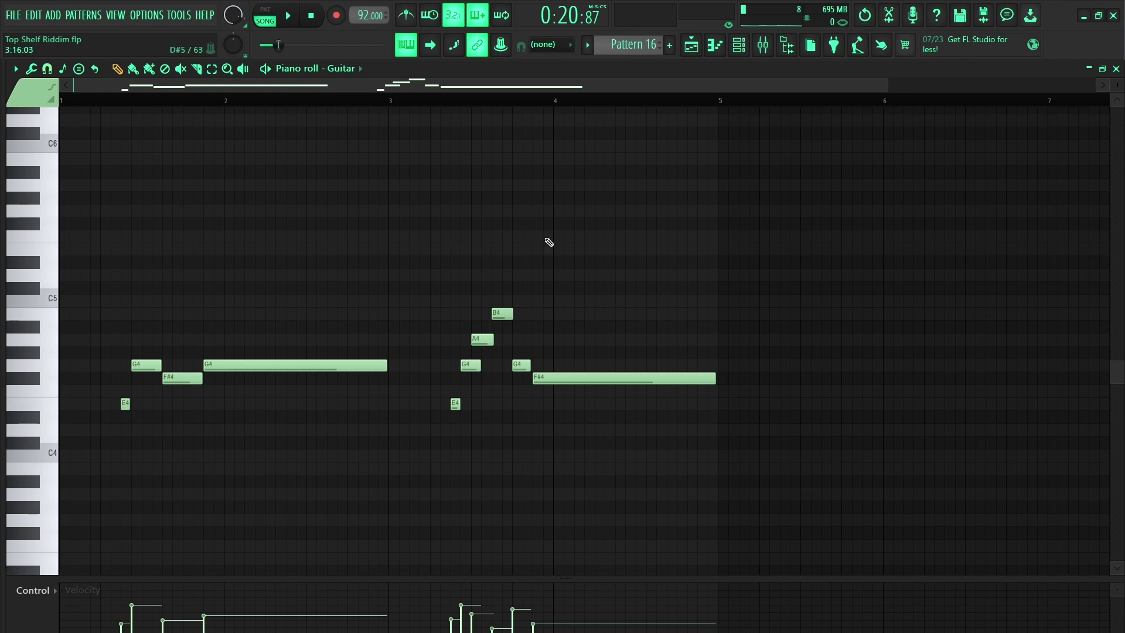
Return to the playlist, activate Tracks 11, 10 and 8 with the guitar on Track 16, and play them together before stopping.
click(700, 52)
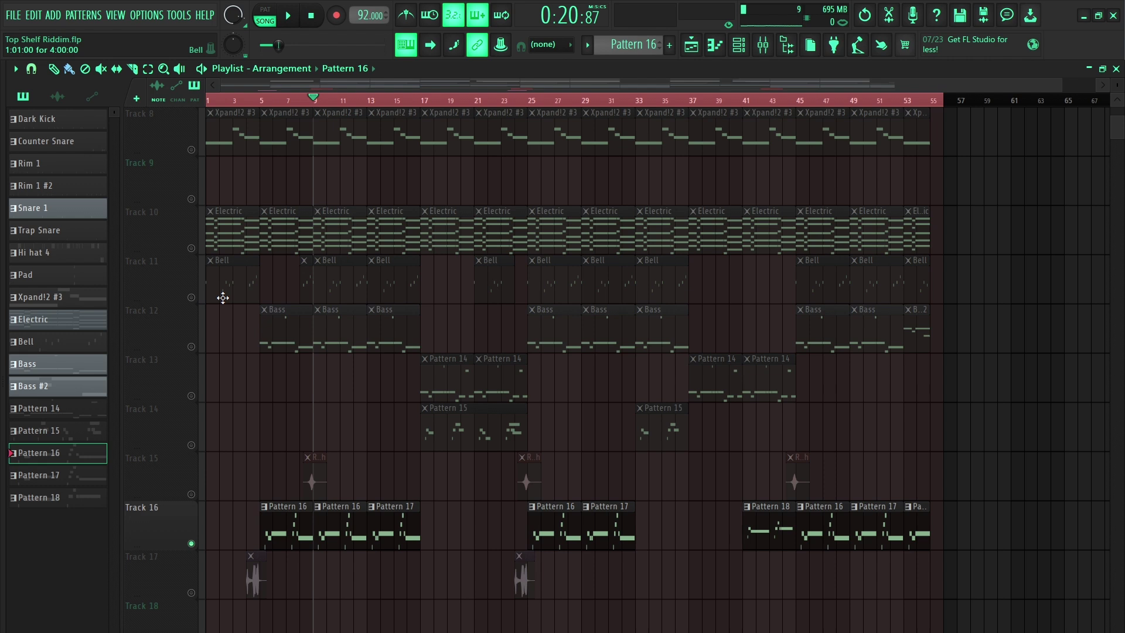
click(191, 297)
click(191, 247)
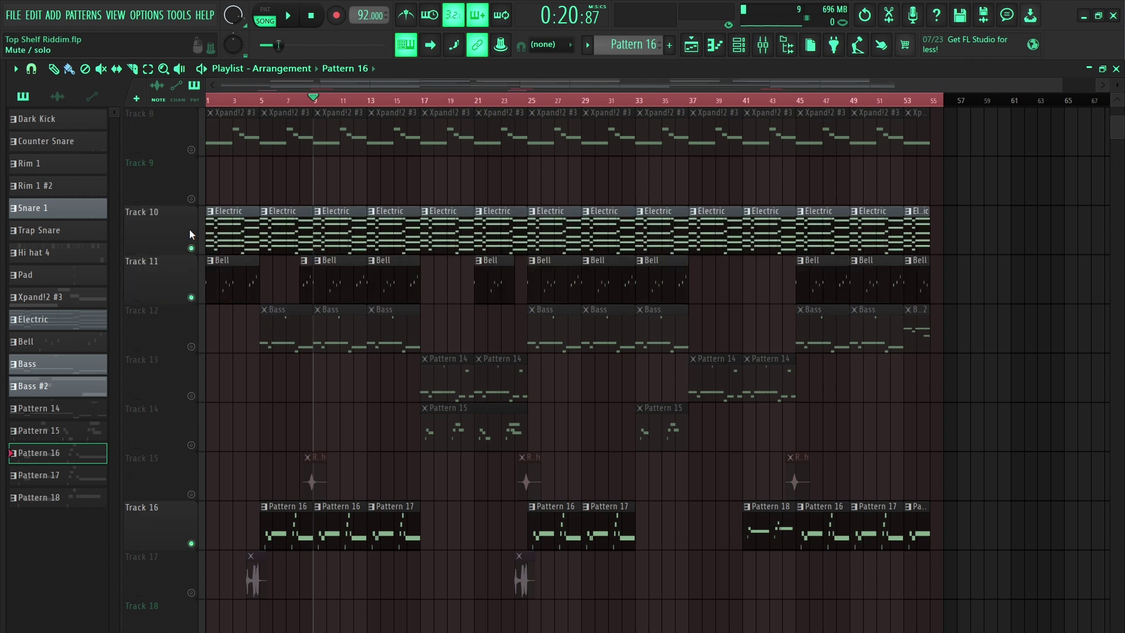
click(190, 149)
key(space)
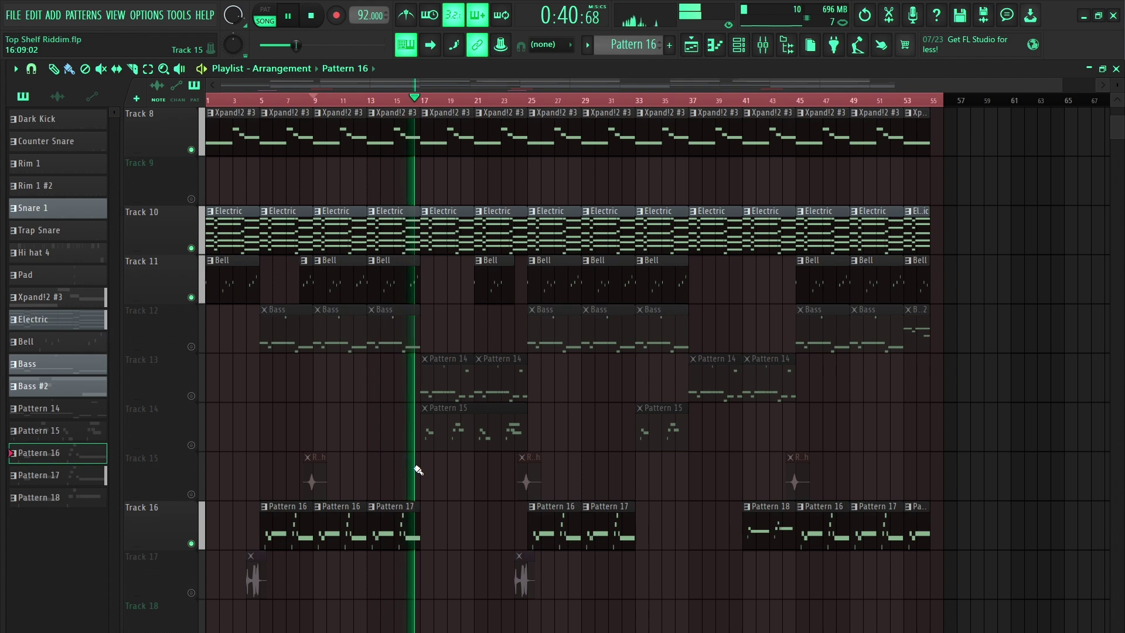
key(space)
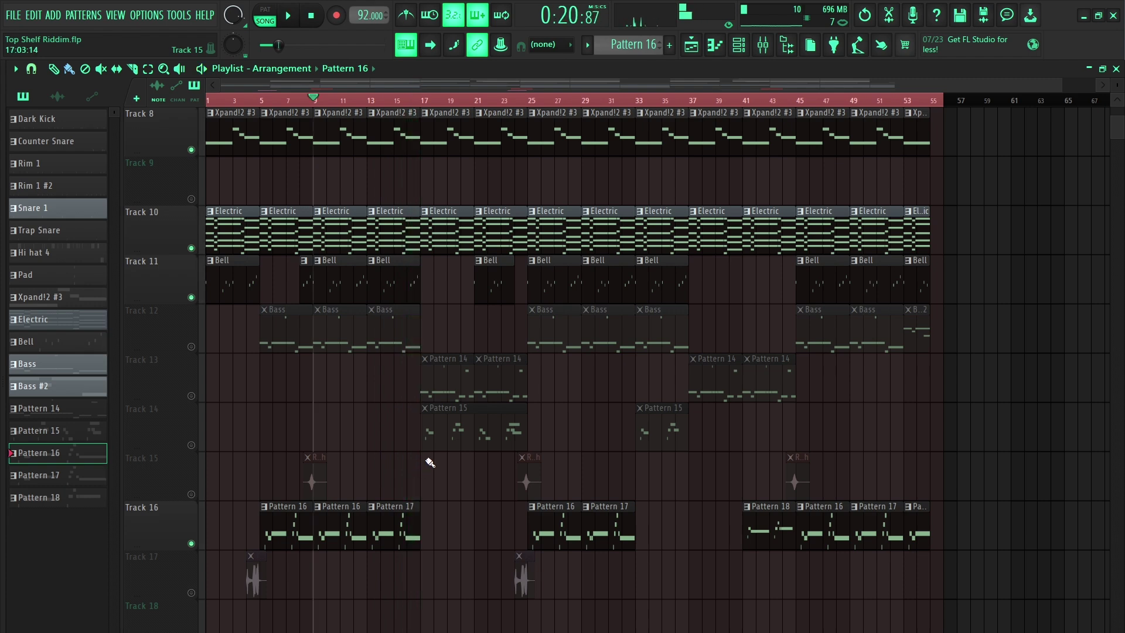
Open the channel rack and move it off the playlist's track area so the clips stay visible.
click(738, 45)
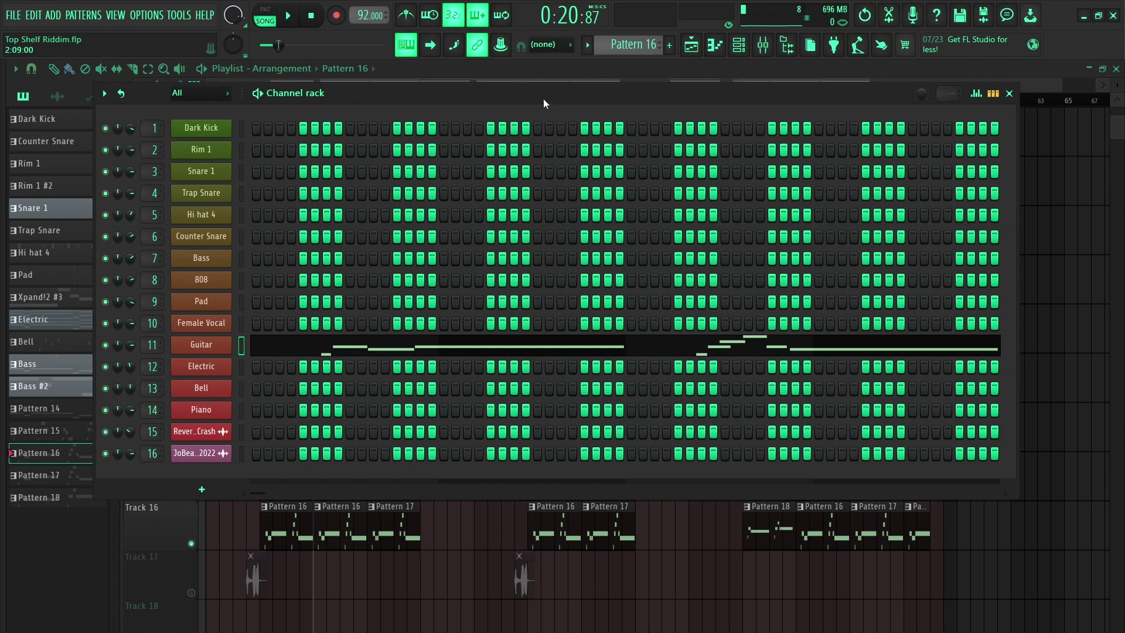
drag(543, 103, 1121, 377)
Solo the Bass clips on Track 12, activate Track 10 with them, start playback and bring up the channel rack.
scroll(474, 485, up, 5)
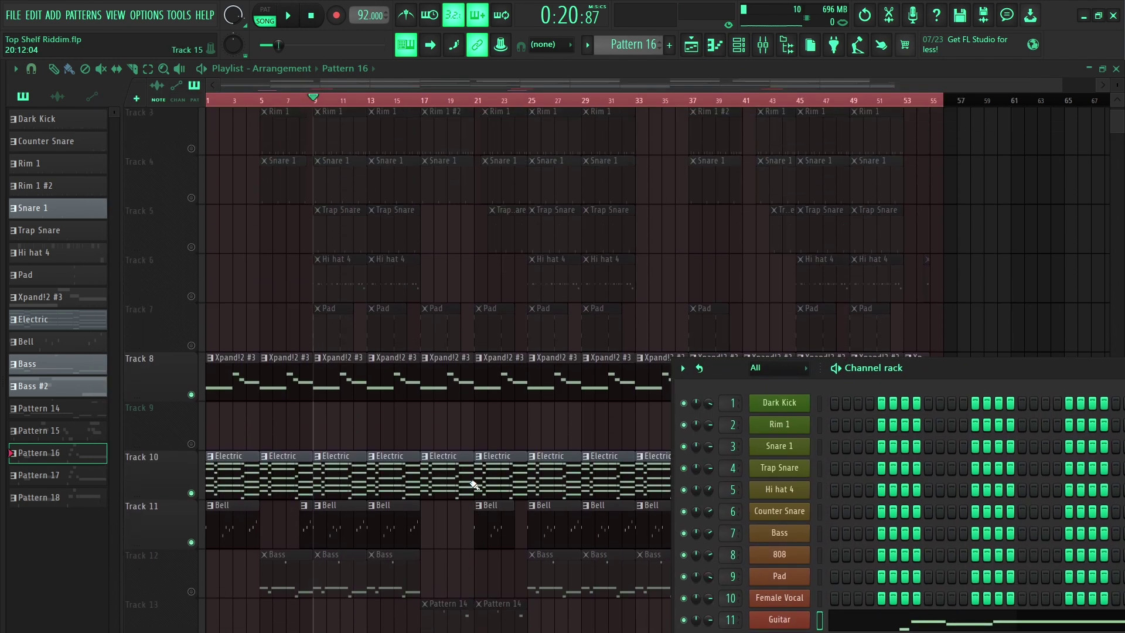
scroll(475, 485, down, 6)
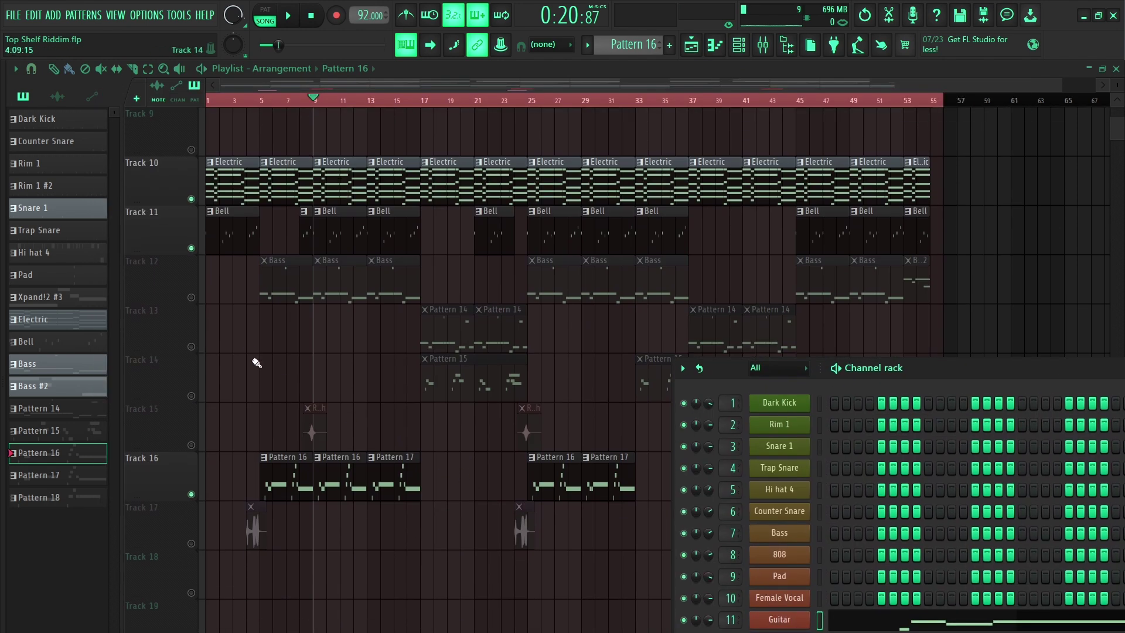
right_click(191, 297)
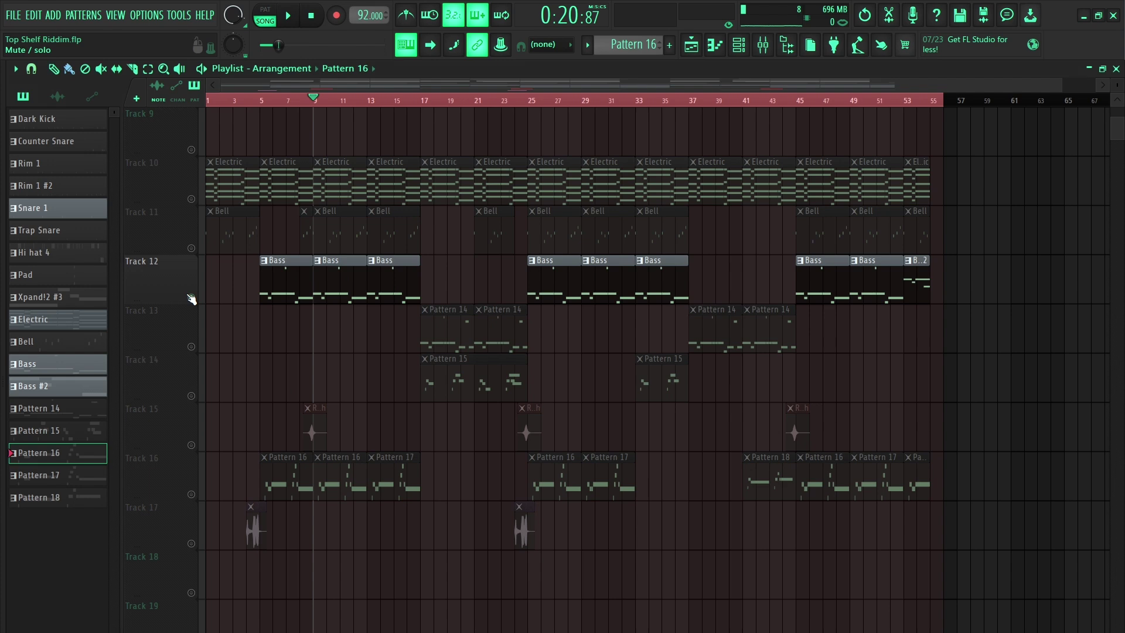
click(191, 198)
key(space)
key(F6)
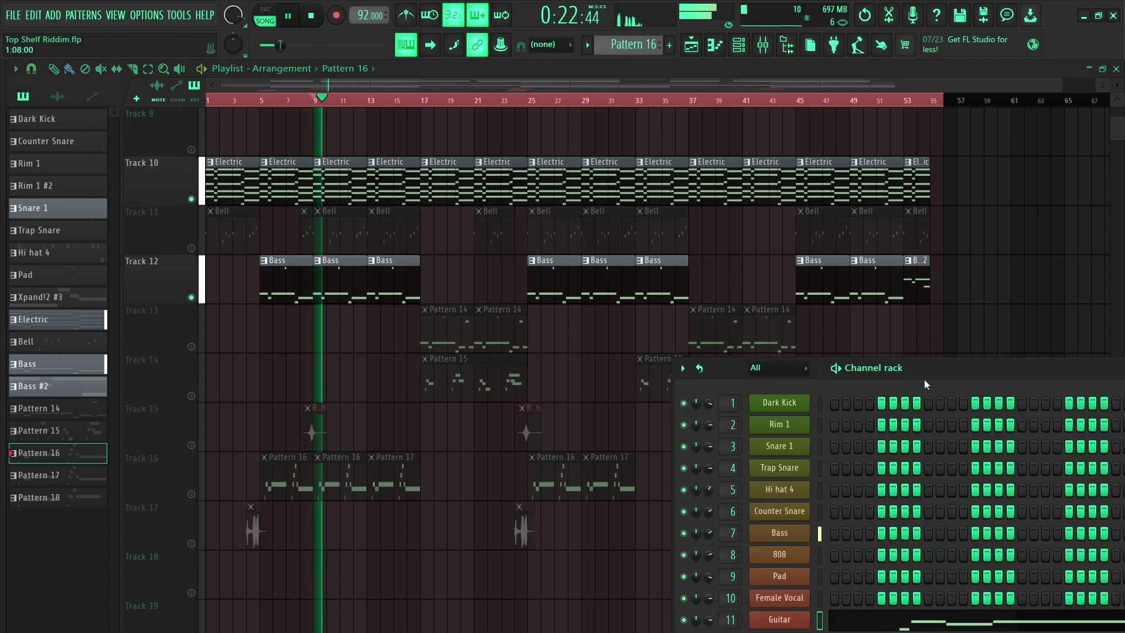
Move the channel rack so all 16 channels are visible, stop playback and select the Bass pattern.
drag(926, 381, 219, 191)
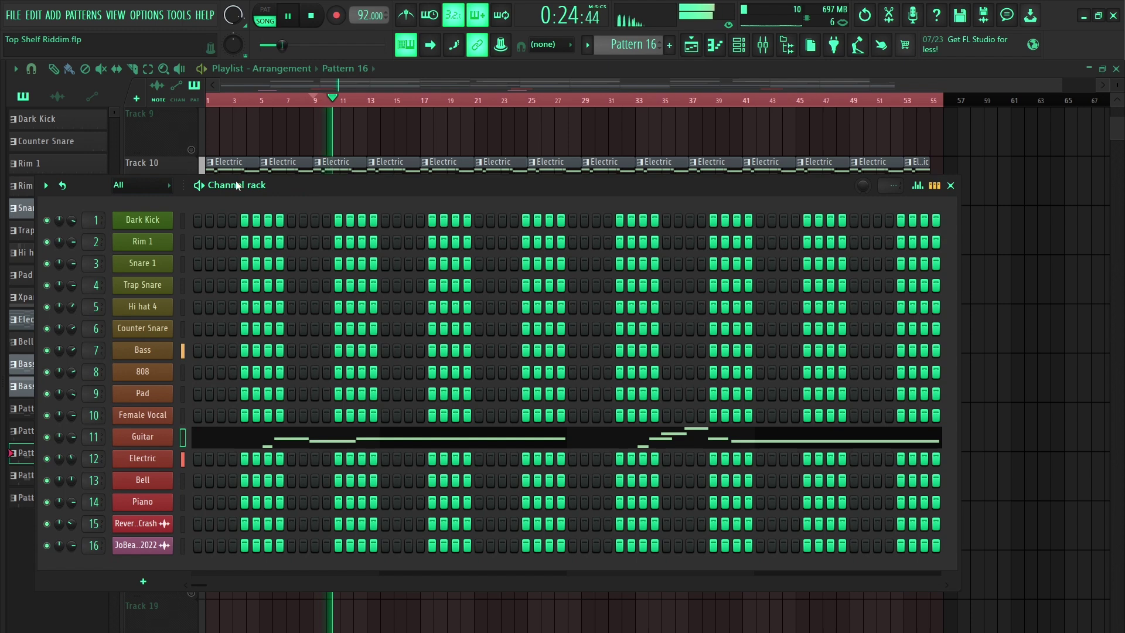
key(KP_Subtract)
key(KP_Subtract)
key(KP_Subtract)
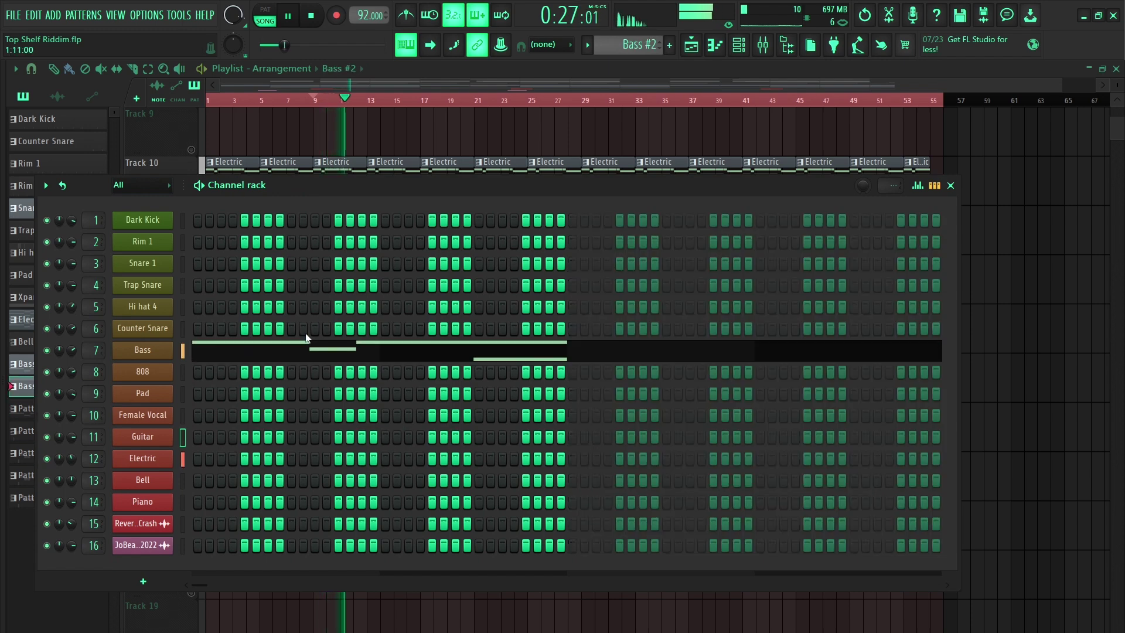
key(space)
key(KP_Add)
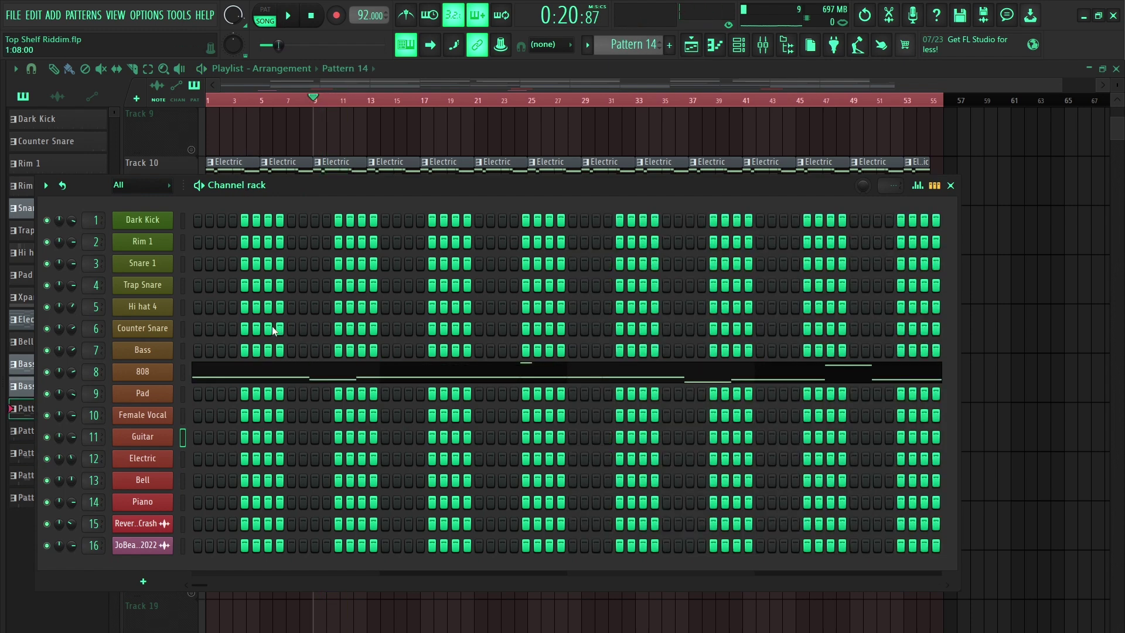
key(KP_Subtract)
key(KP_Subtract)
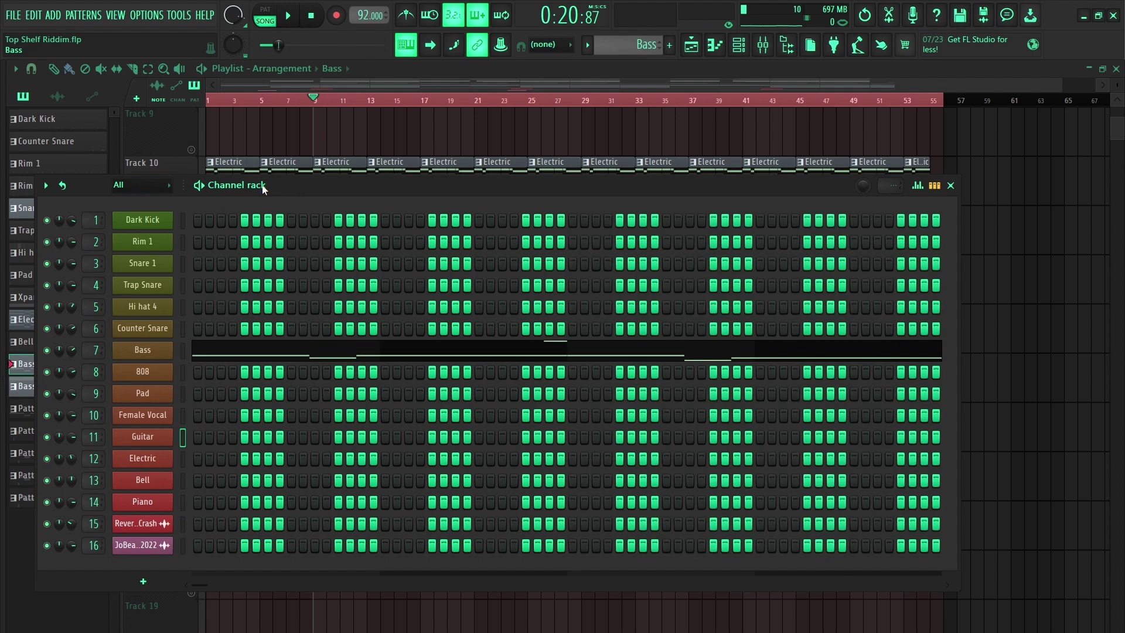
Open the Bass pattern's notes in the piano roll, play them through with the highest note in view, and stop.
click(270, 352)
key(space)
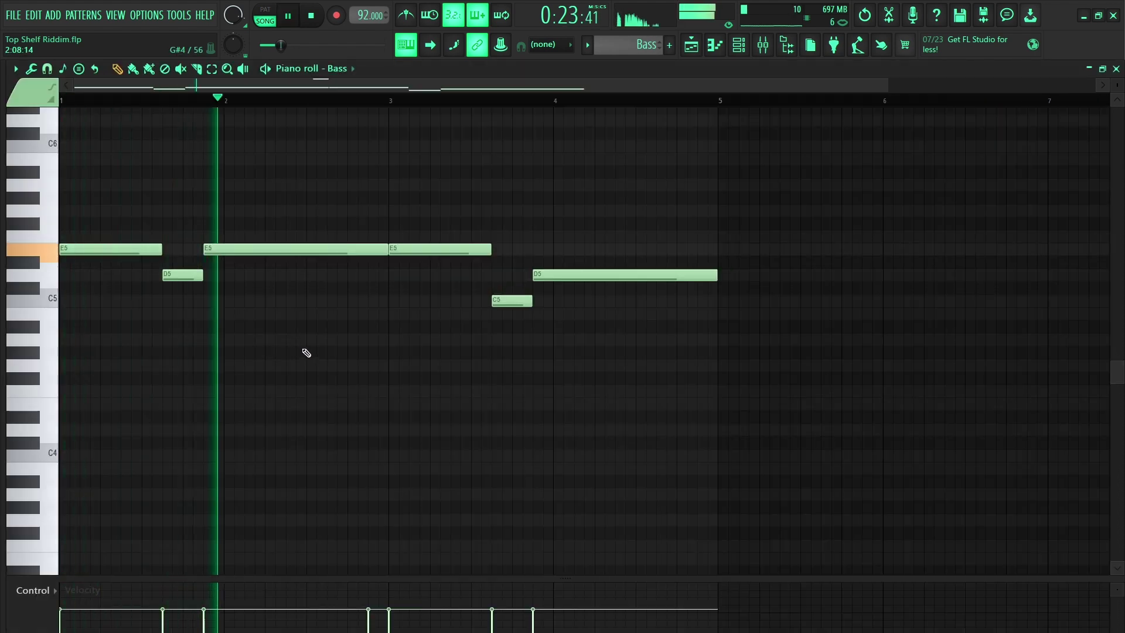
scroll(352, 356, up, 3)
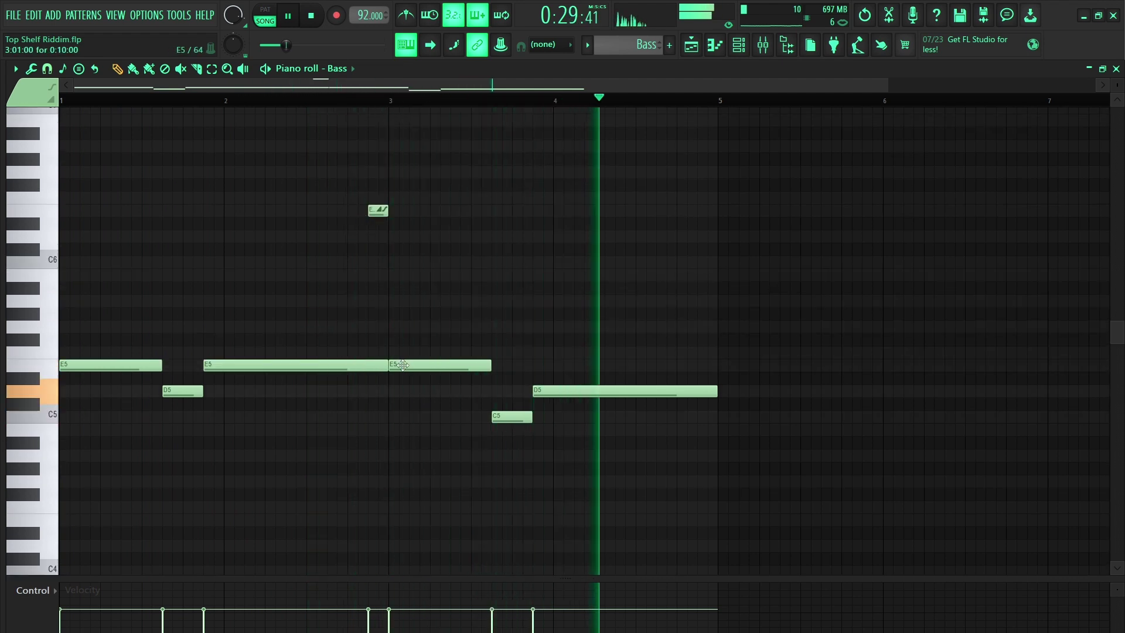
key(space)
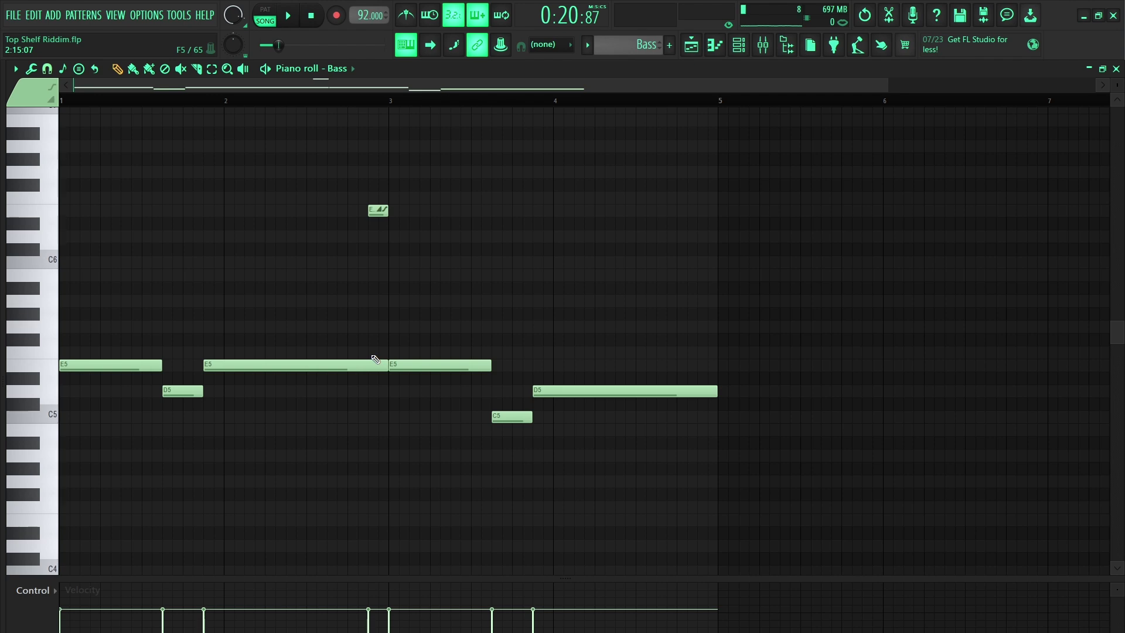
Return to the playlist, leave only the drum parts on Tracks 1 to 6 active, and play them twice from bar 9.
key(F5)
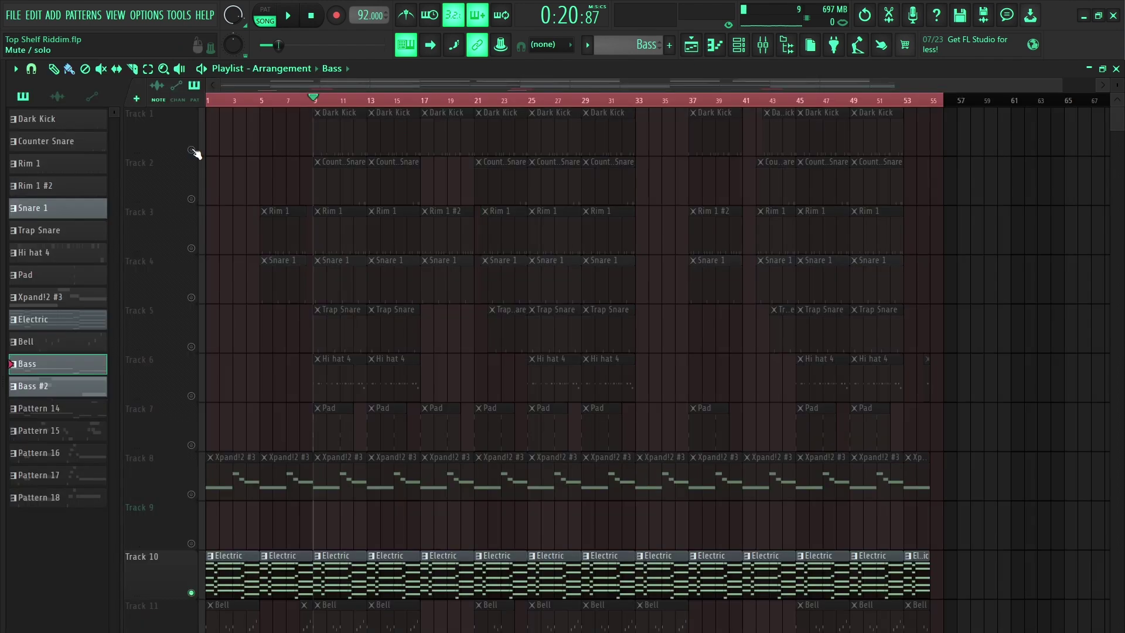
click(191, 150)
click(191, 199)
drag(191, 248, 191, 395)
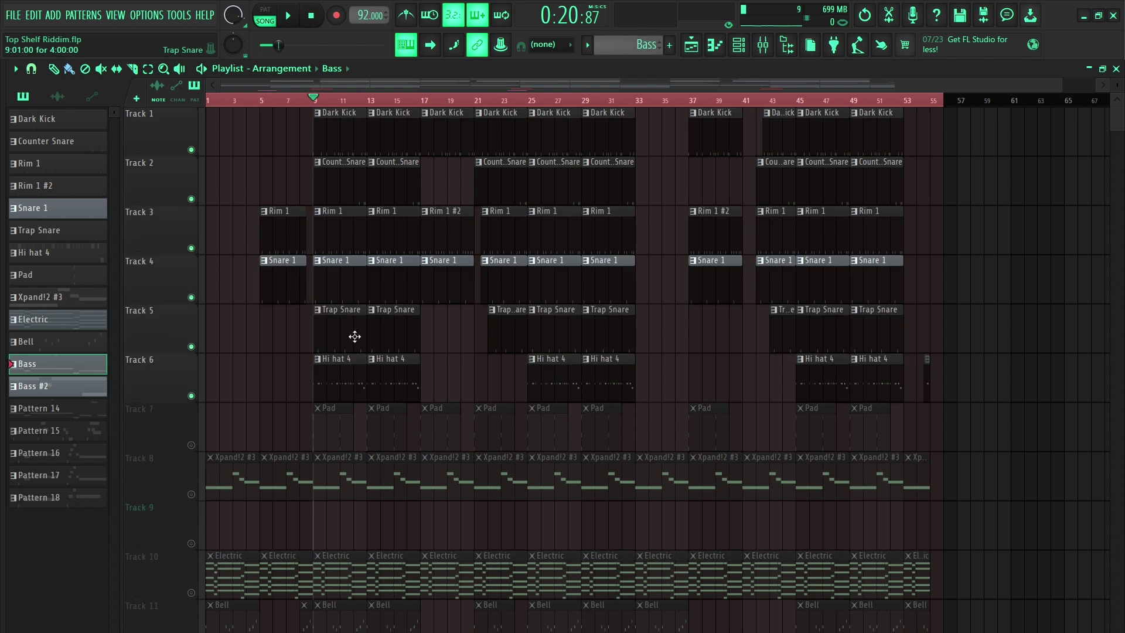
key(space)
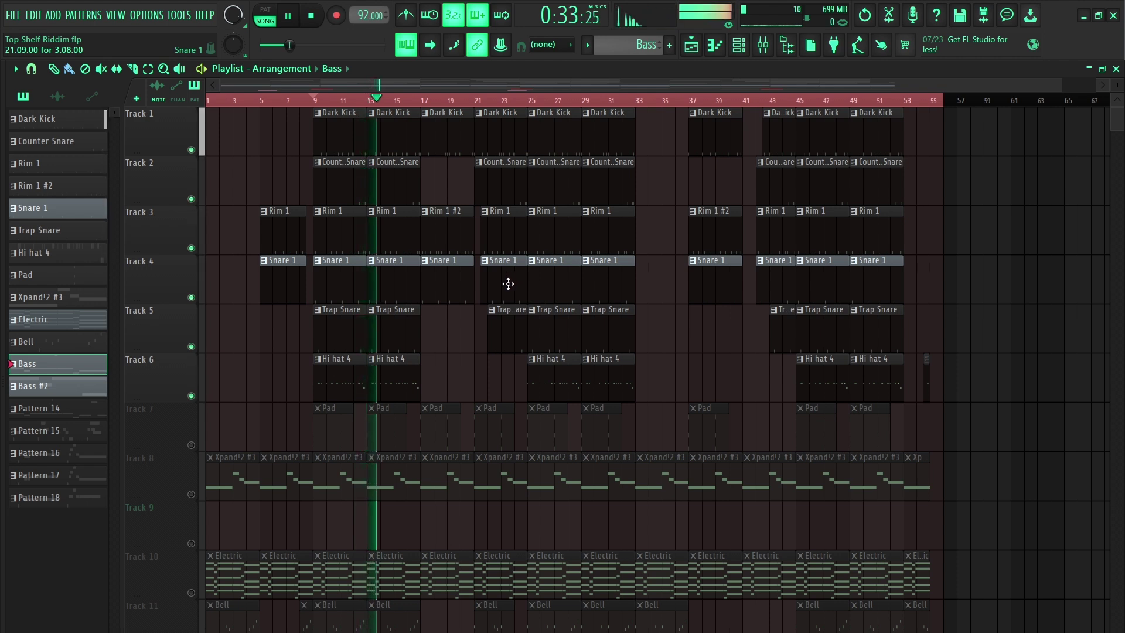
key(space)
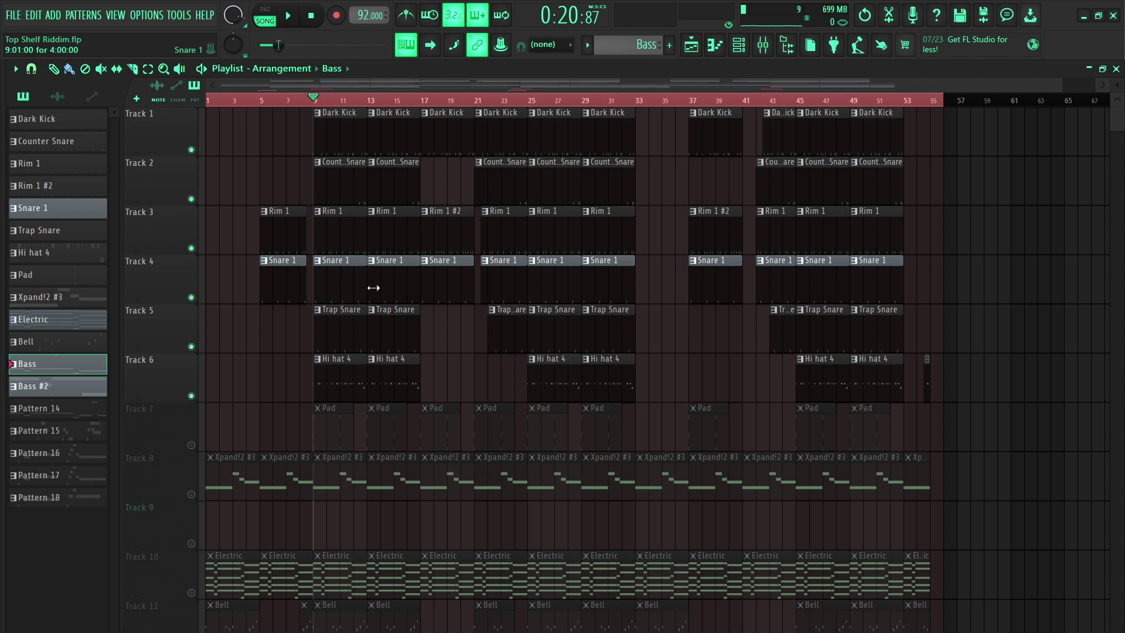
click(289, 18)
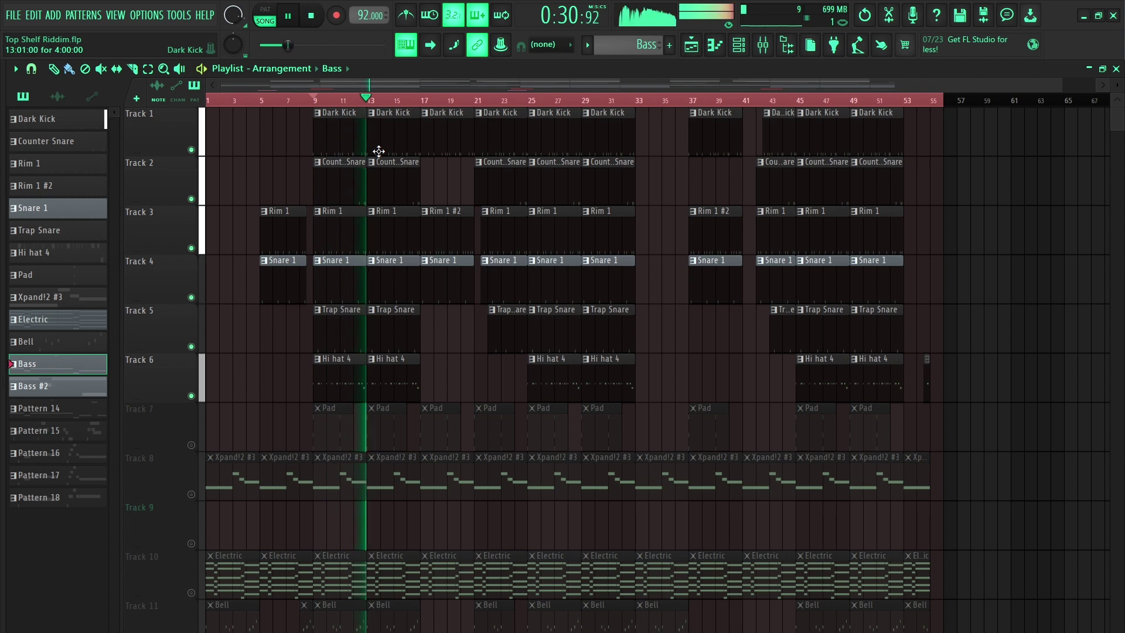
key(space)
Activate Tracks 13 and 14 alongside Tracks 8 and 10, and play them together from bar 17 before stopping.
scroll(528, 431, down, 4)
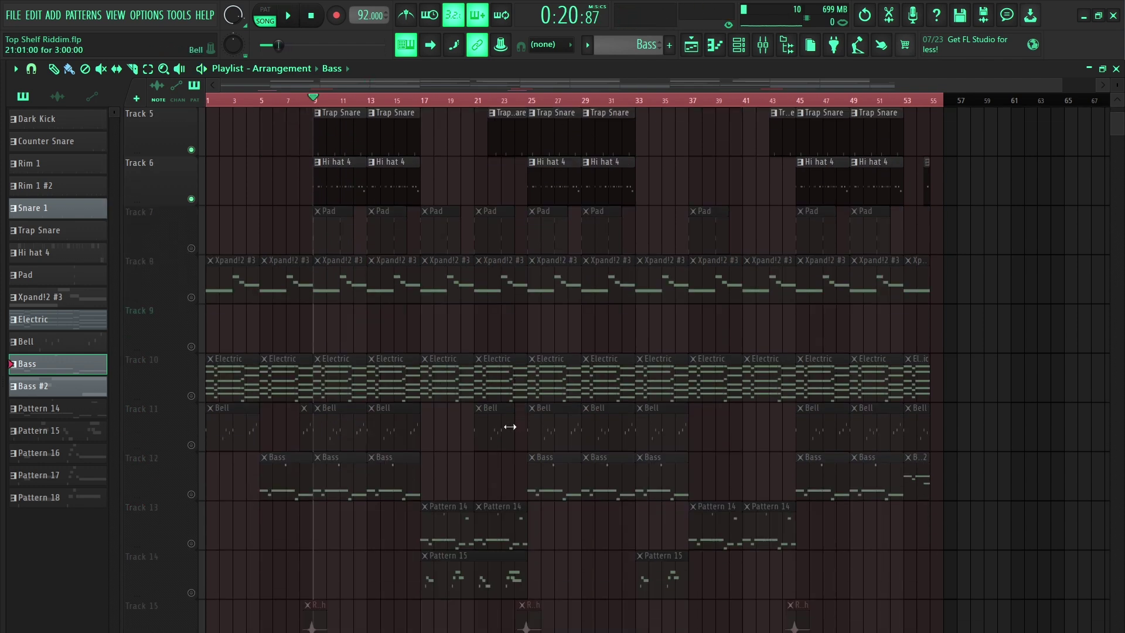
scroll(493, 431, down, 4)
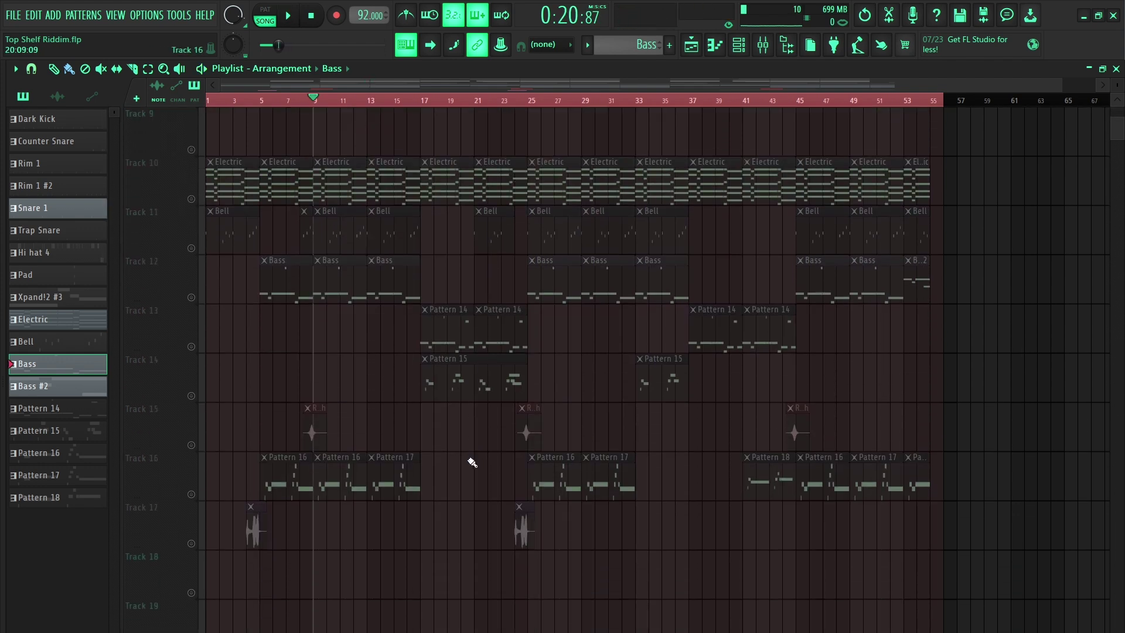
scroll(472, 463, up, 4)
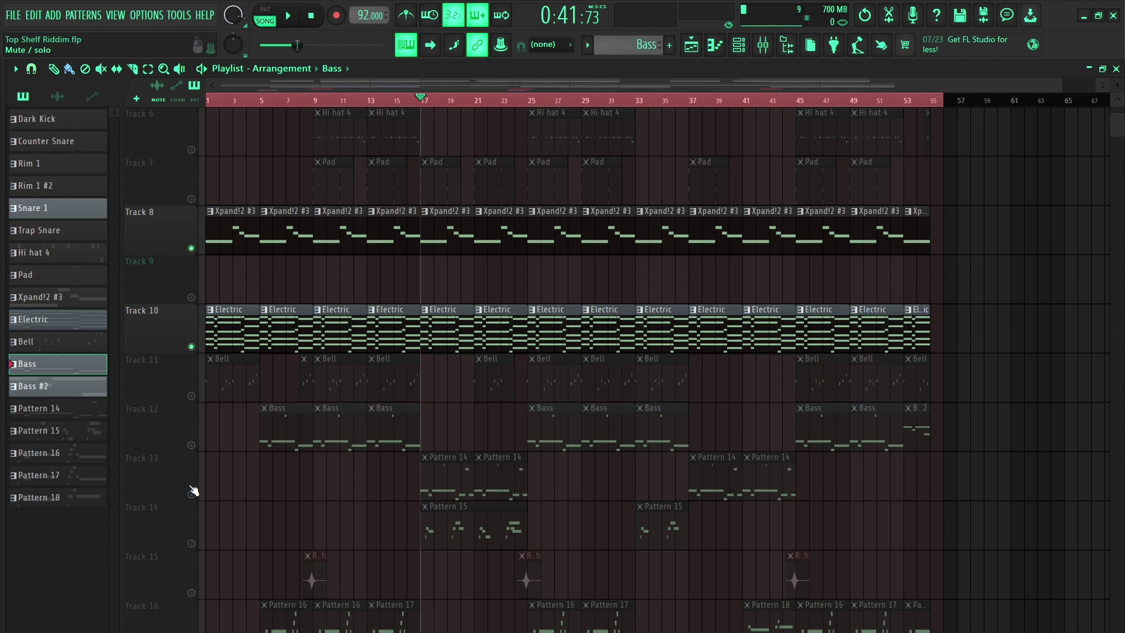
click(191, 494)
click(190, 544)
key(space)
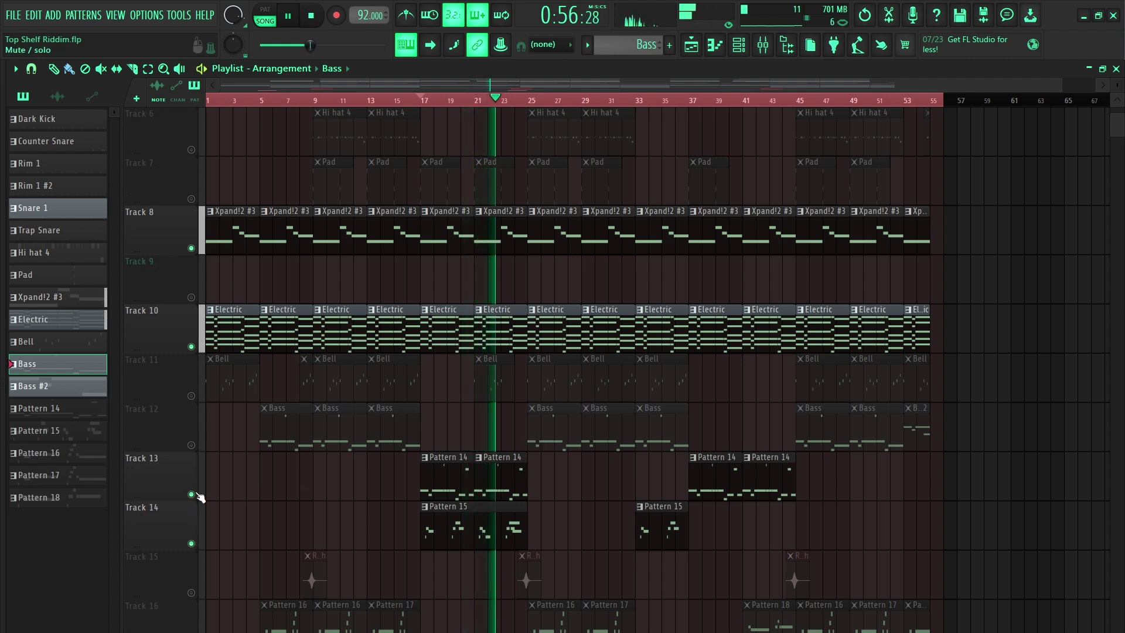
key(space)
Solo Track 13, open Pattern 14's 808 notes in the piano roll, and play them through before stopping.
right_click(197, 495)
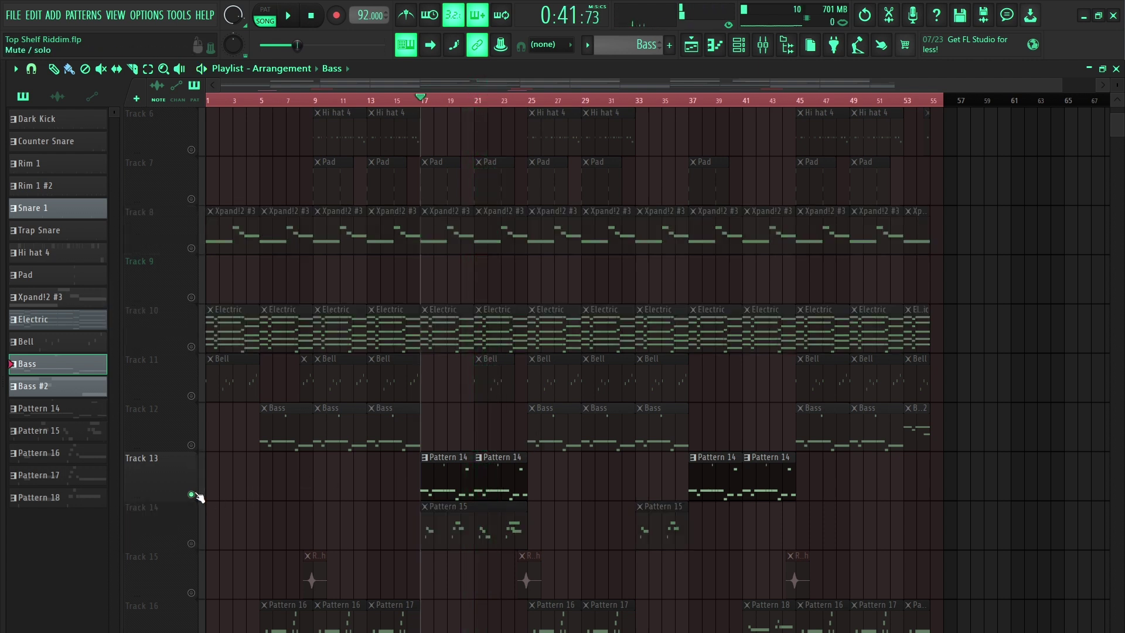
click(720, 48)
drag(331, 184, 684, 199)
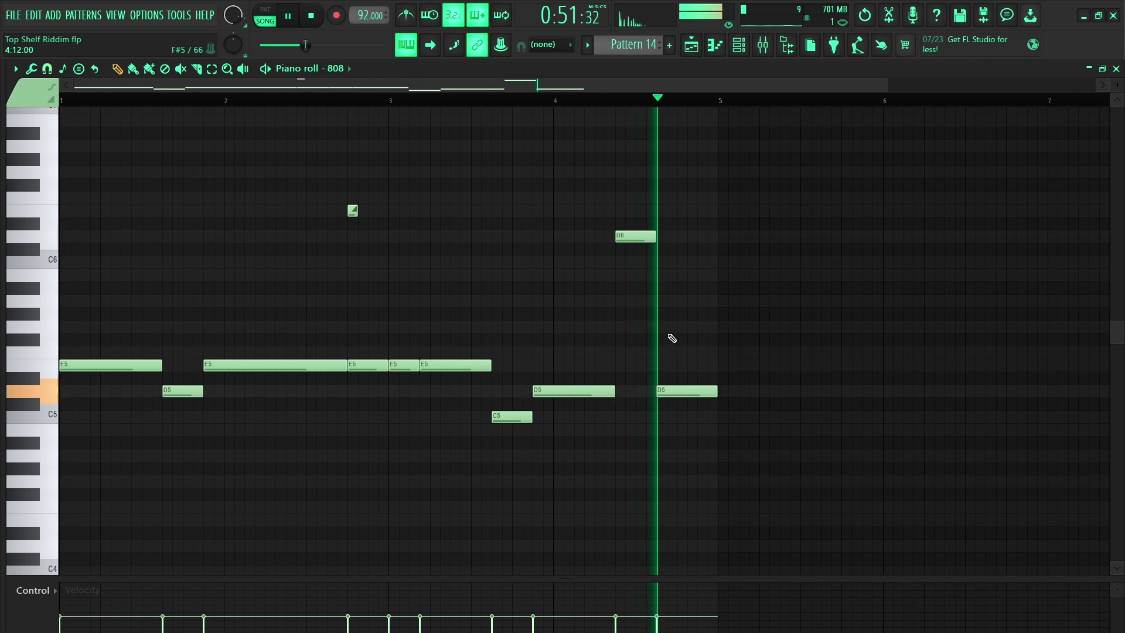
key(space)
Solo Track 14 in the playlist, then play Pattern 15's Piano notes in the piano roll with the whole melody in view.
click(691, 44)
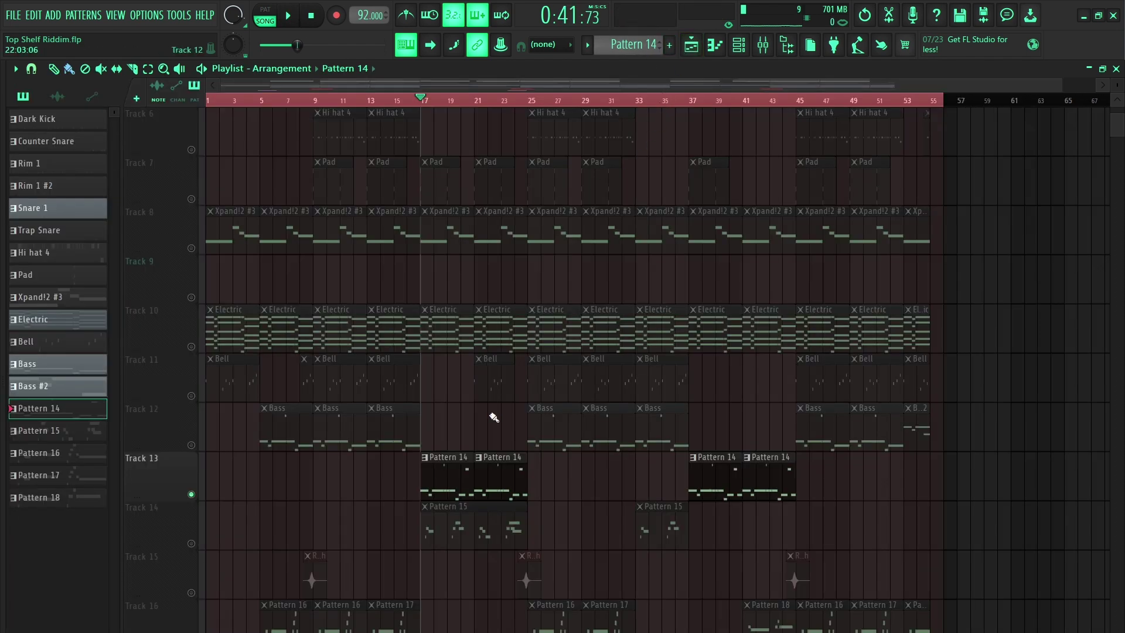
right_click(191, 544)
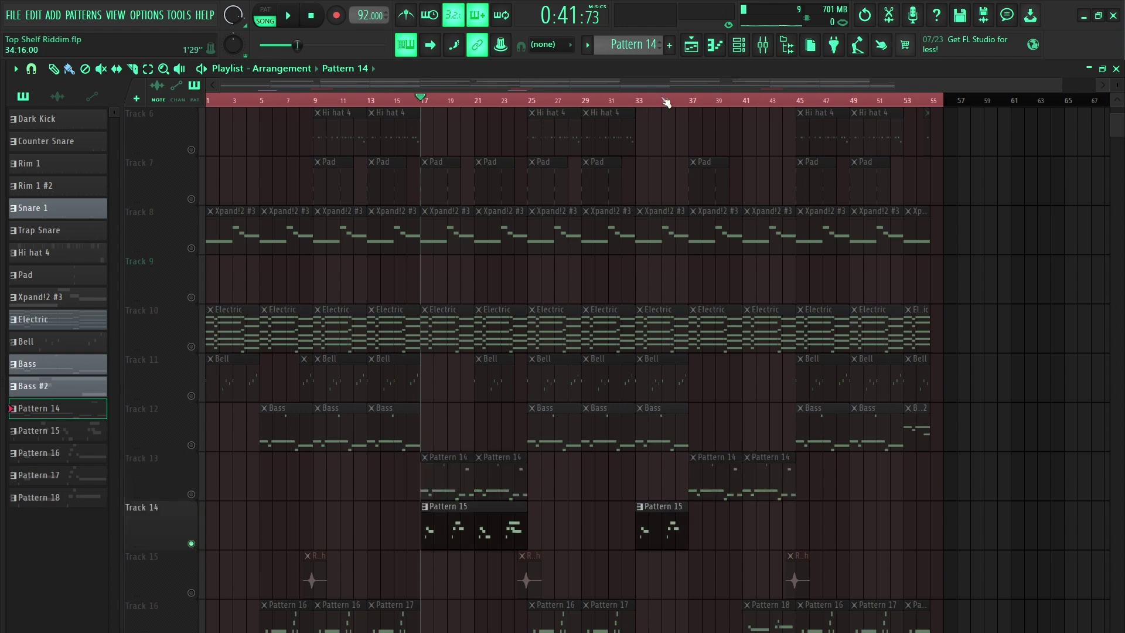
key(F6)
key(F7)
key(space)
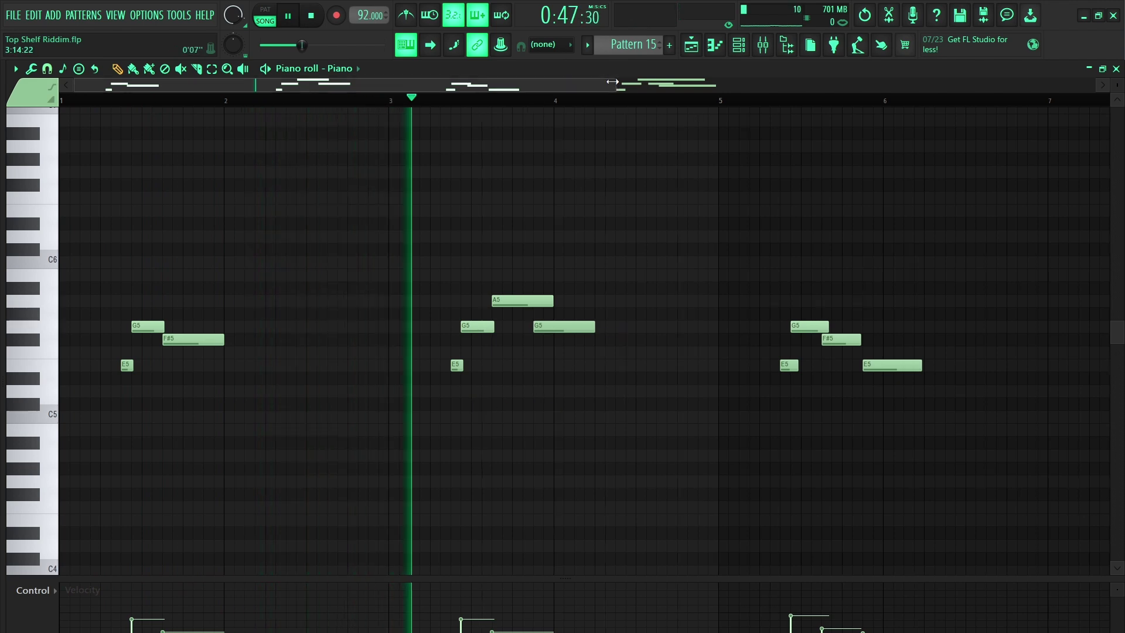
drag(612, 85, 1094, 85)
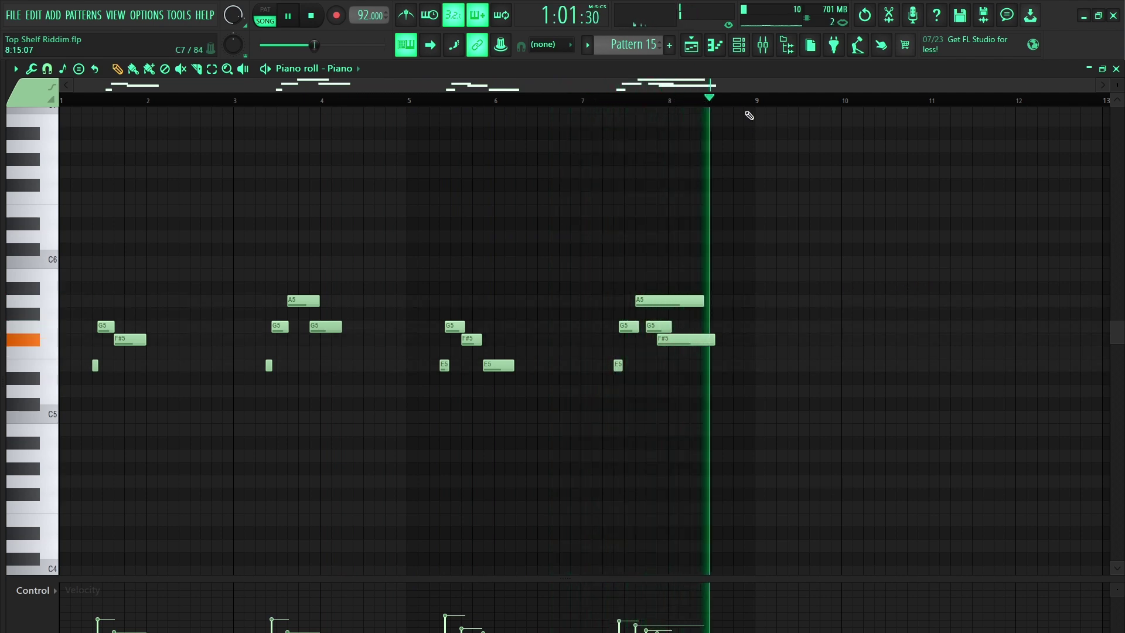
key(space)
Show the Piano channel's Xpand!2 instrument with its Very Soft Piano preset, then return to the playlist and close the plugin.
click(738, 46)
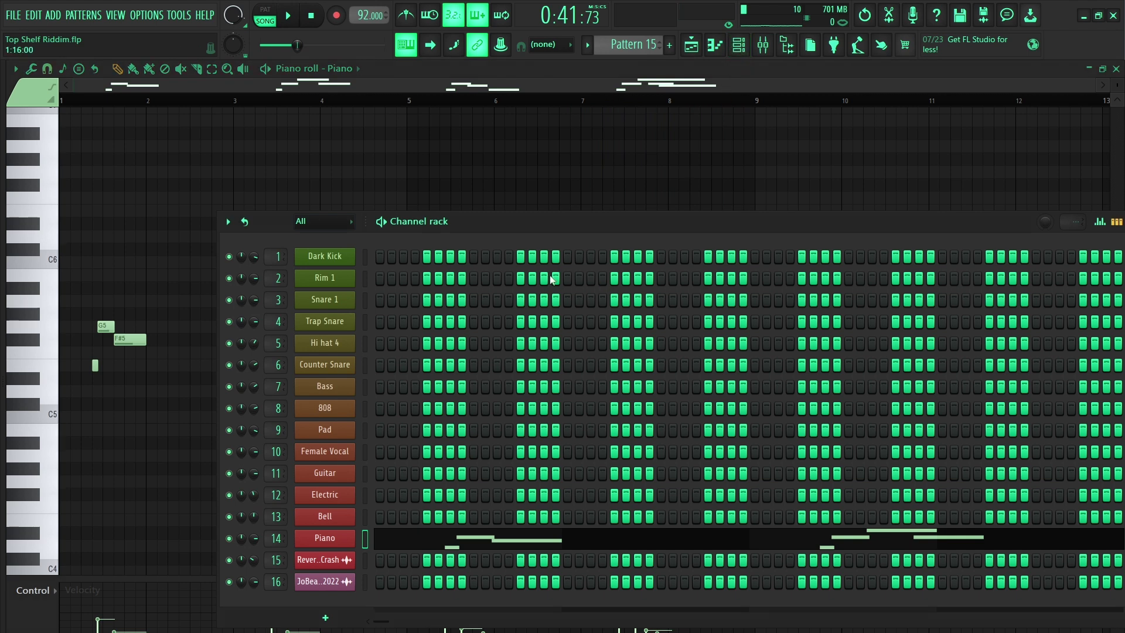
click(336, 538)
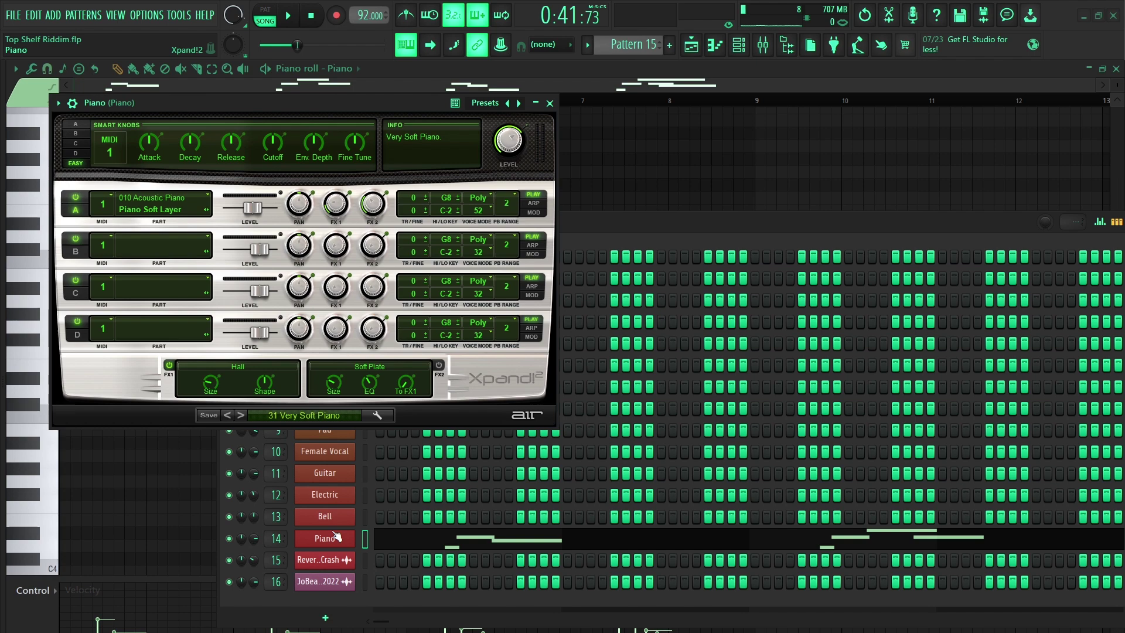
click(698, 51)
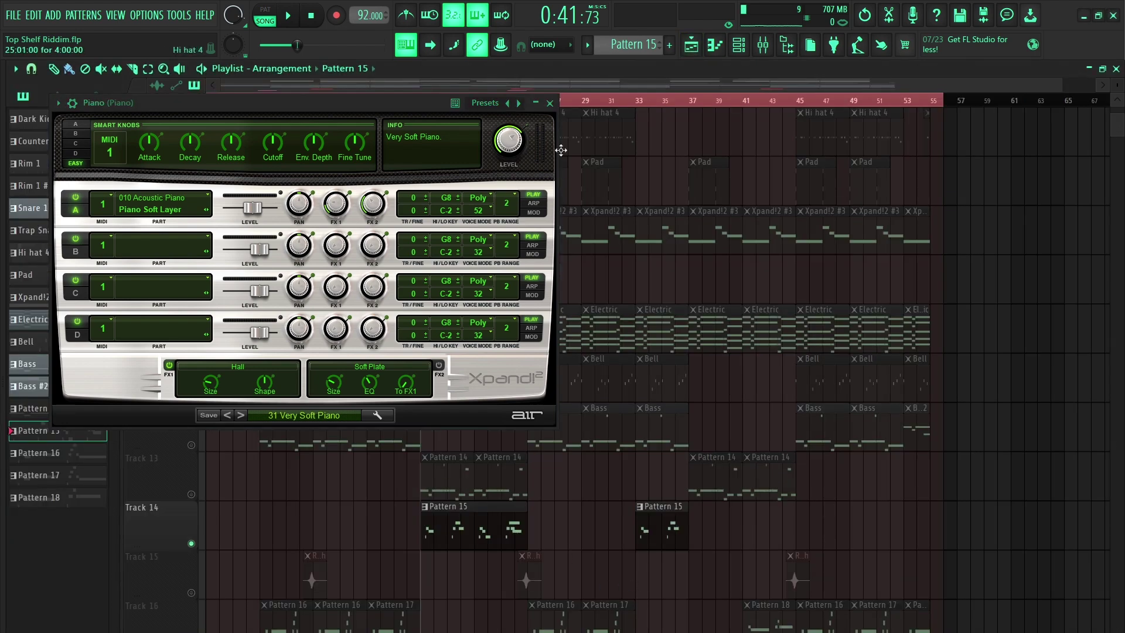
click(552, 104)
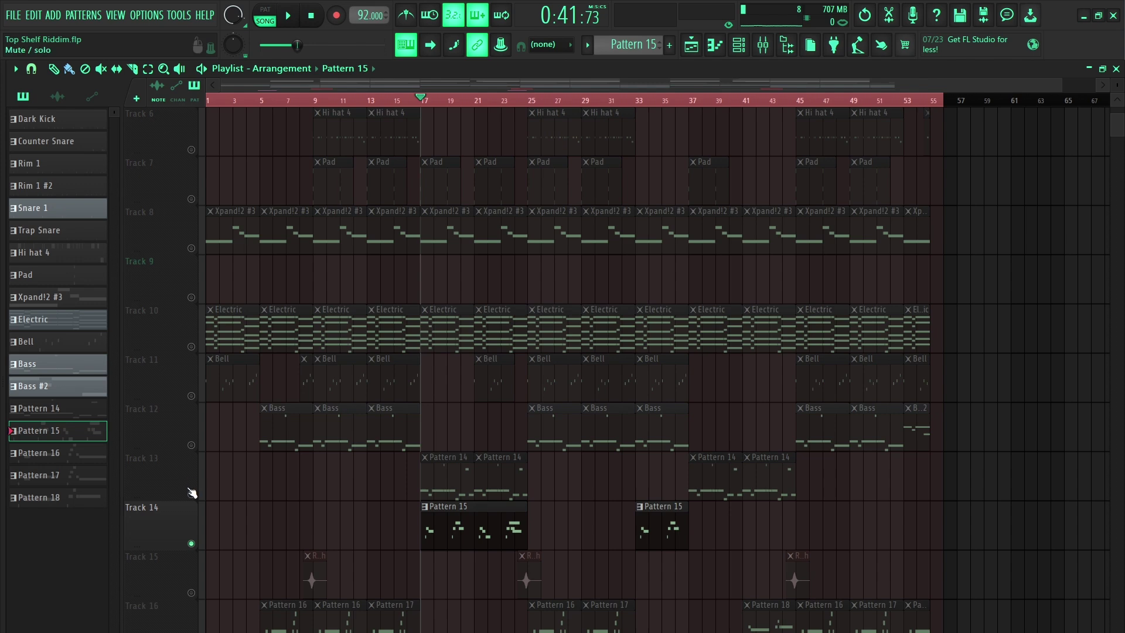
Reactivate all playlist tracks, play the full arrangement from bar 17, mute Track 17 and stop playback.
scroll(364, 590, up, 5)
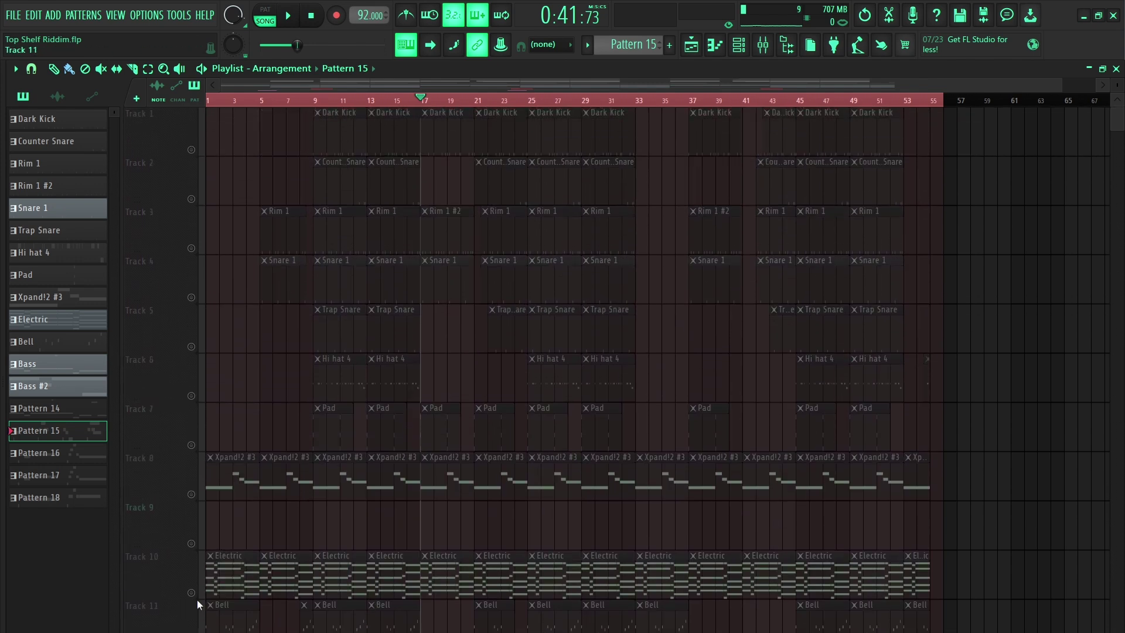
key(space)
scroll(474, 521, down, 3)
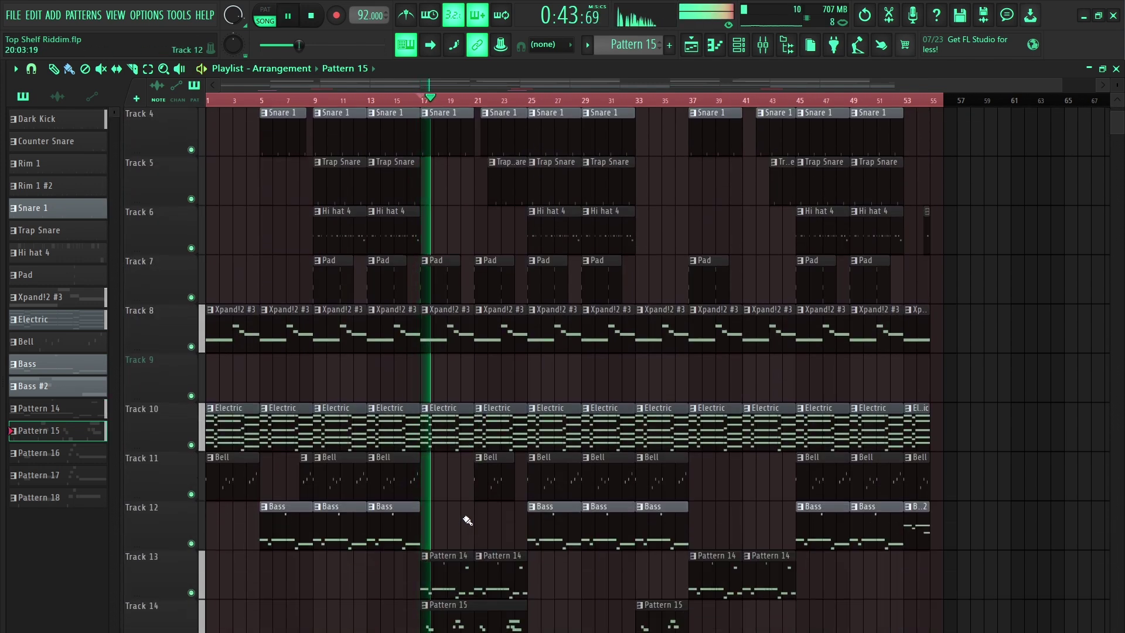
scroll(468, 520, down, 3)
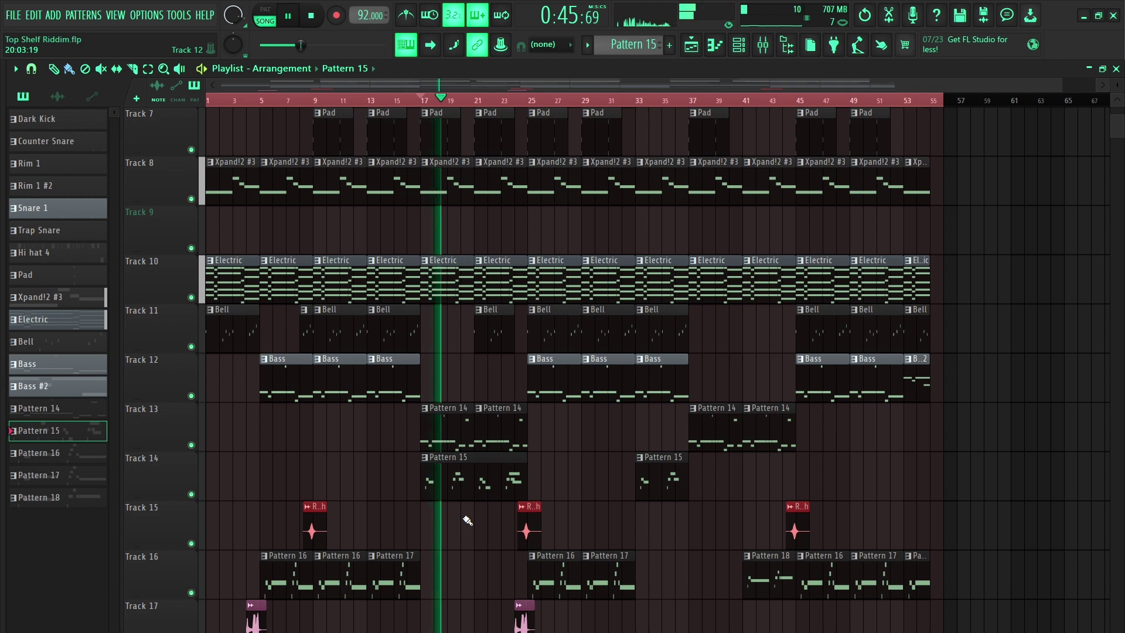
click(191, 631)
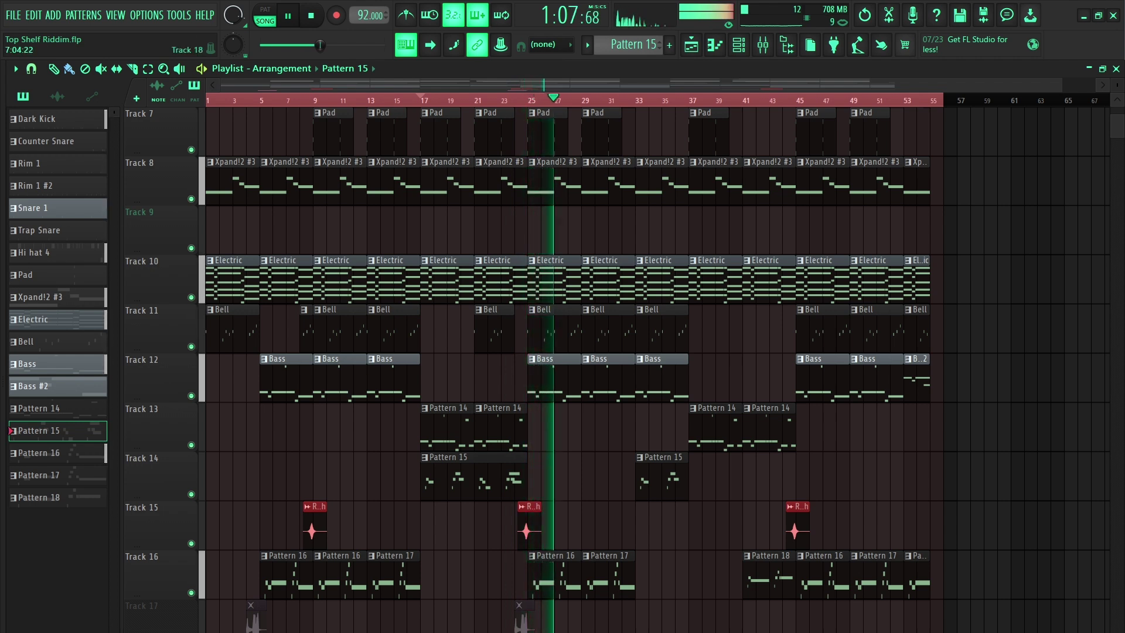
key(space)
Solo the guitar clips on Track 16, set the playback position to bar 9, and open the mixer.
click(739, 45)
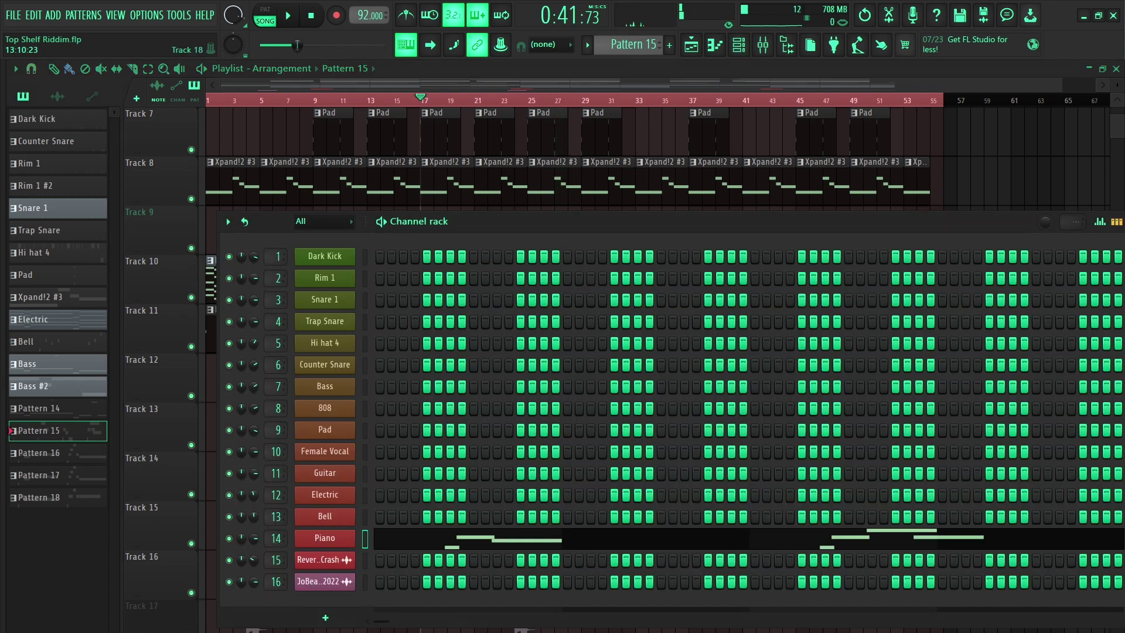
drag(614, 229, 896, 89)
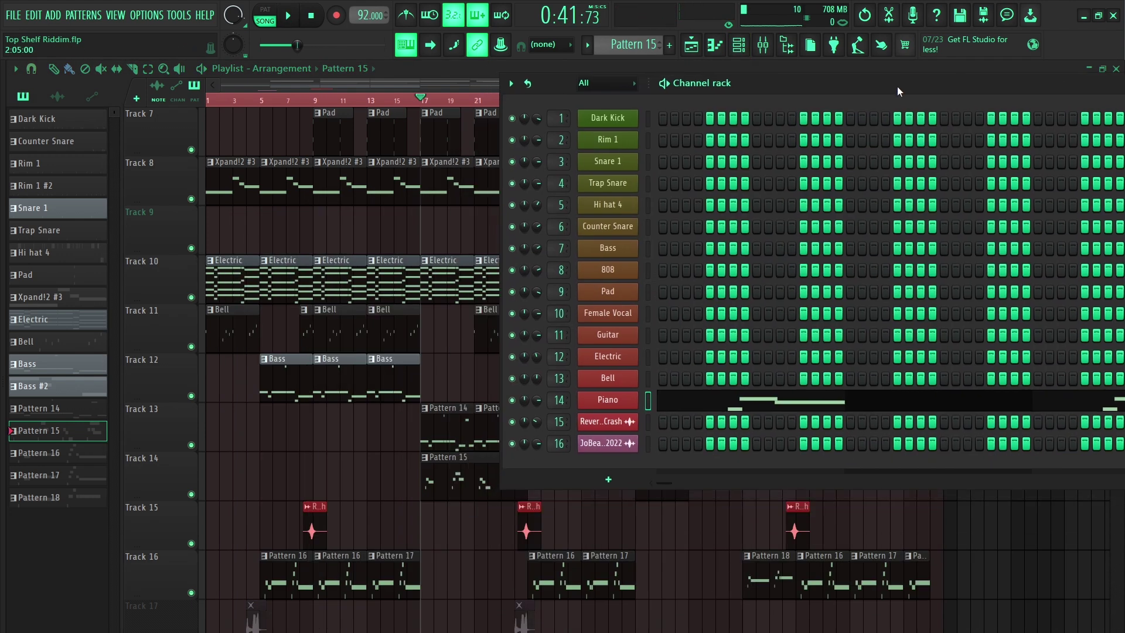
ctrl+click(191, 592)
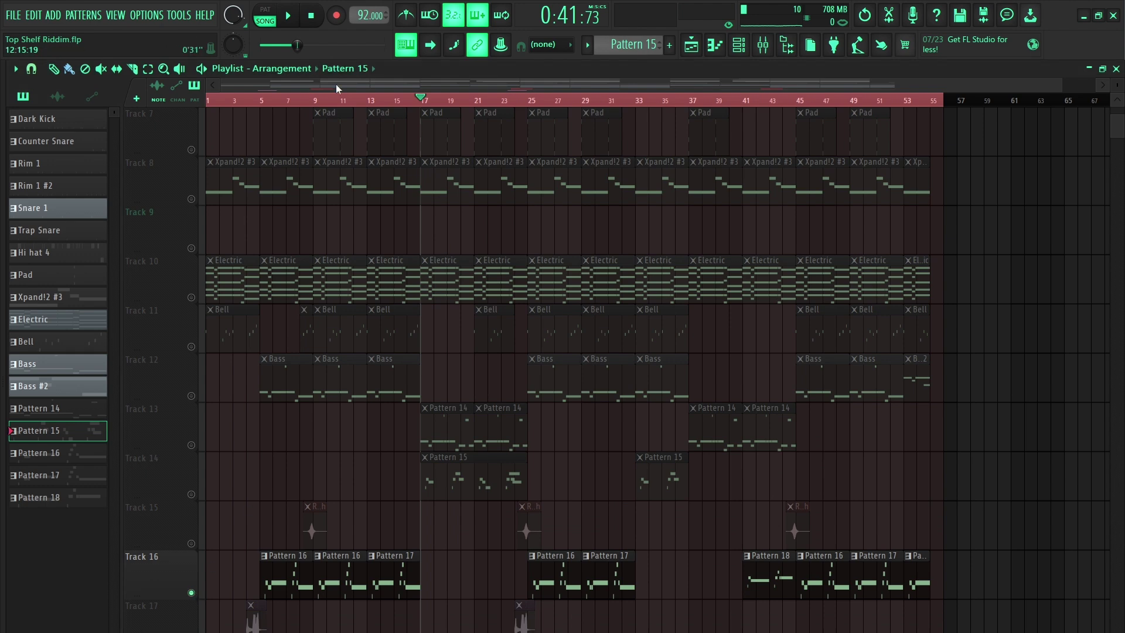
click(315, 103)
click(736, 48)
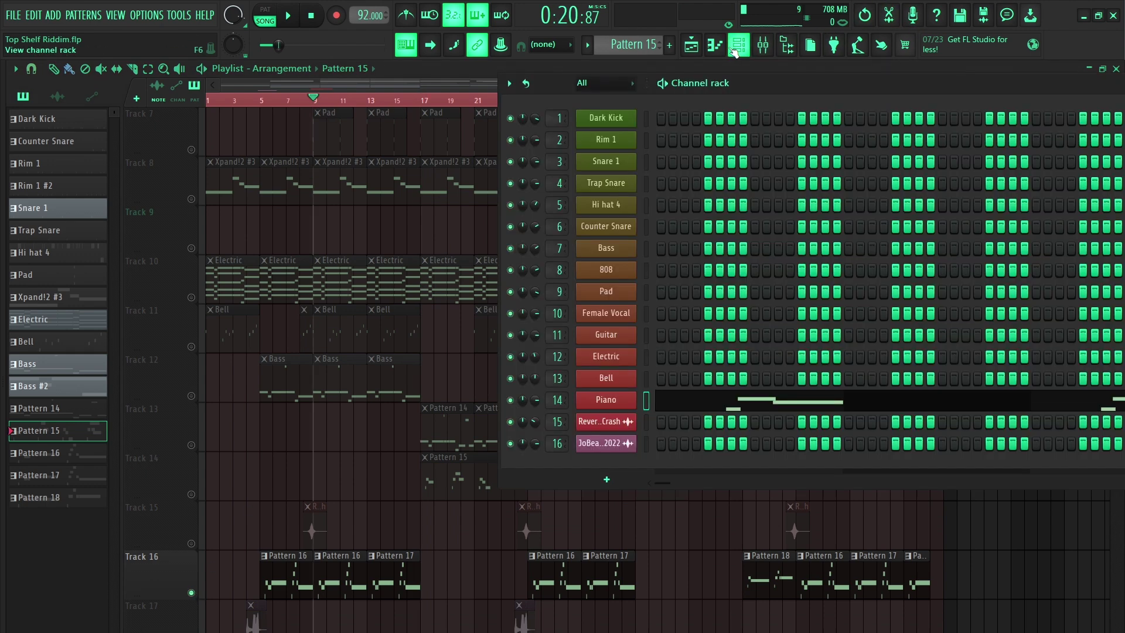
click(764, 51)
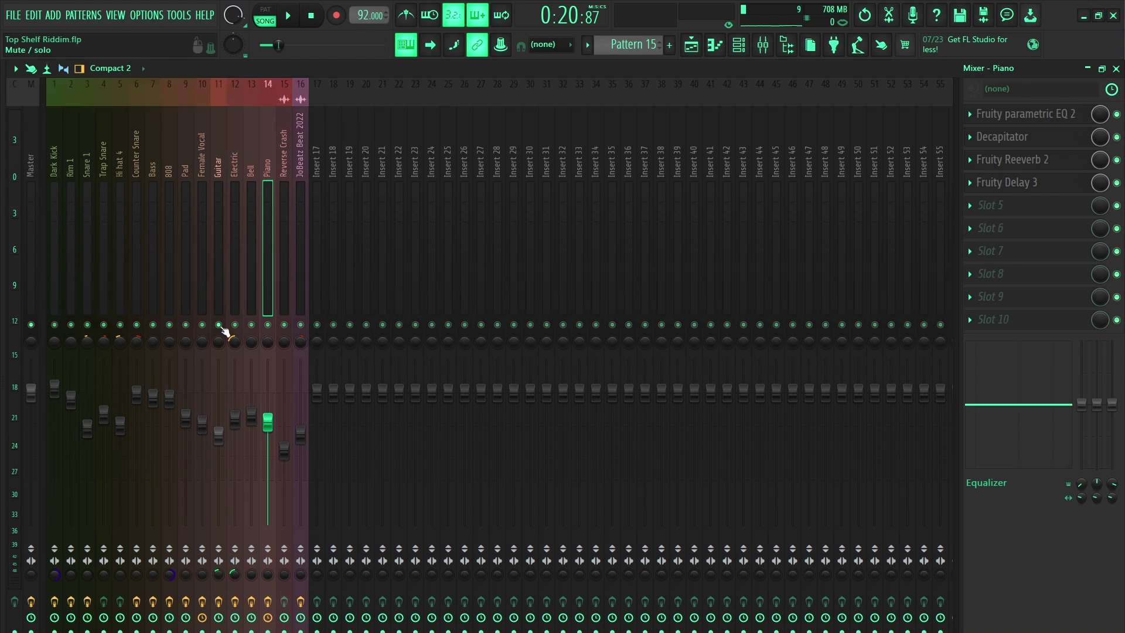
Select and solo the Guitar mixer insert, then play it while checking the playlist and channel rack, and stop playback.
click(219, 255)
key(space)
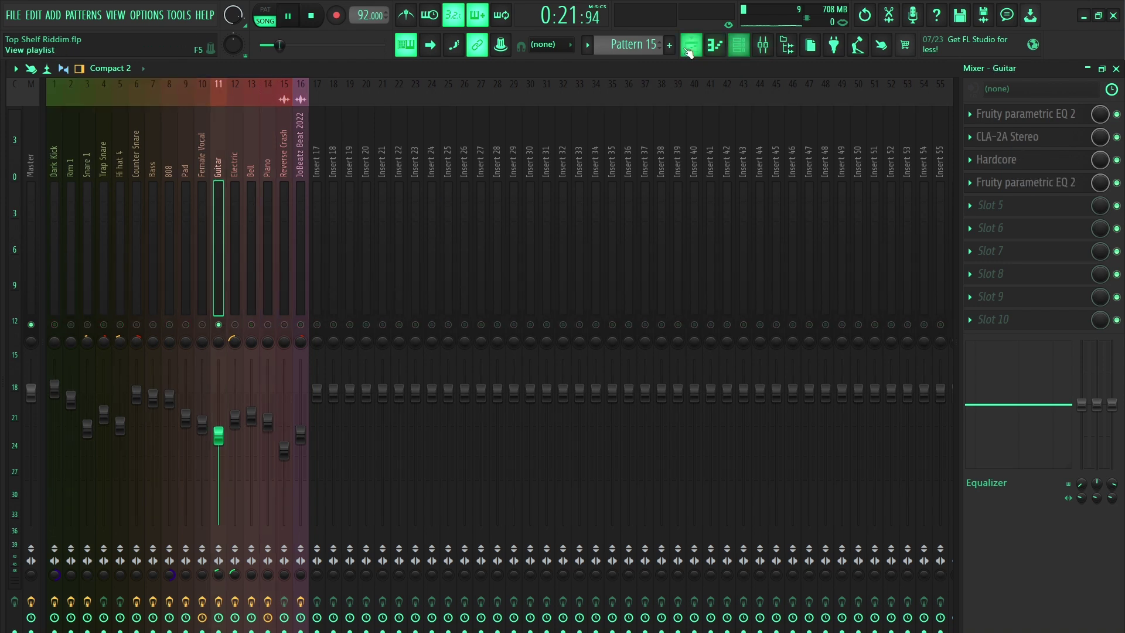
click(691, 45)
click(738, 45)
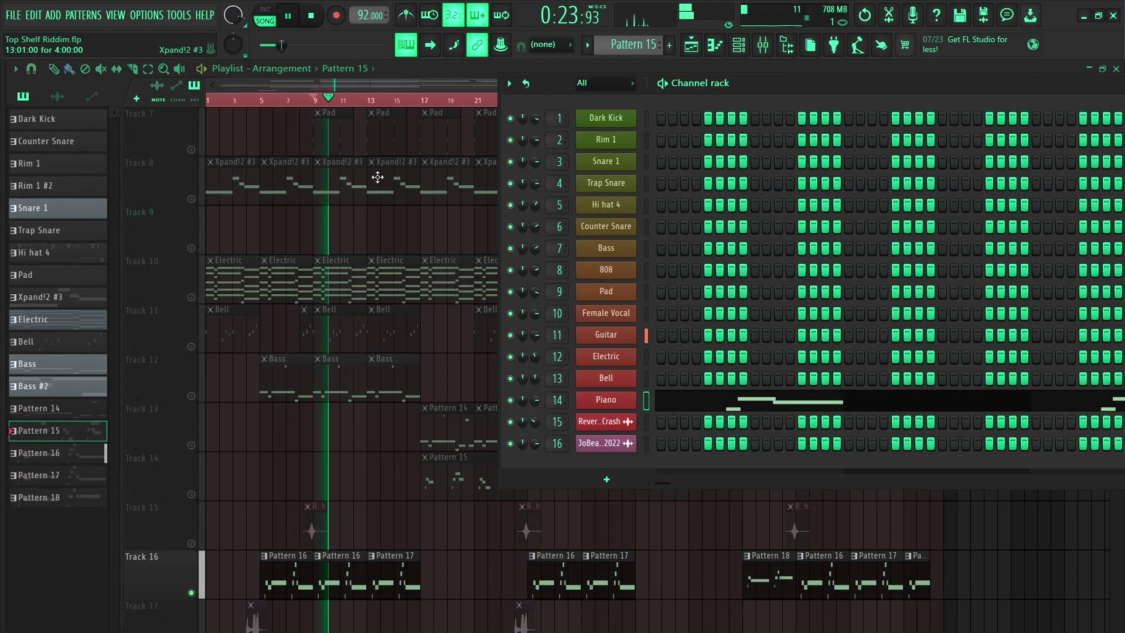
key(space)
click(472, 72)
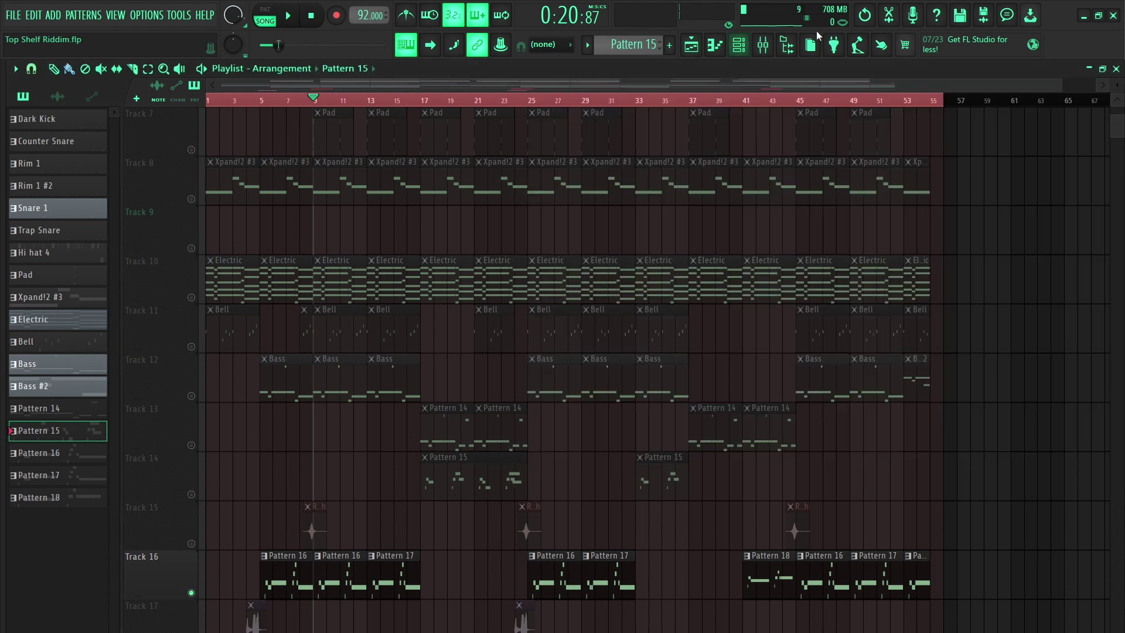
Return to the mixer and audition the soloed Guitar insert with its Hardcore effect bypassed, then stop playback.
click(762, 45)
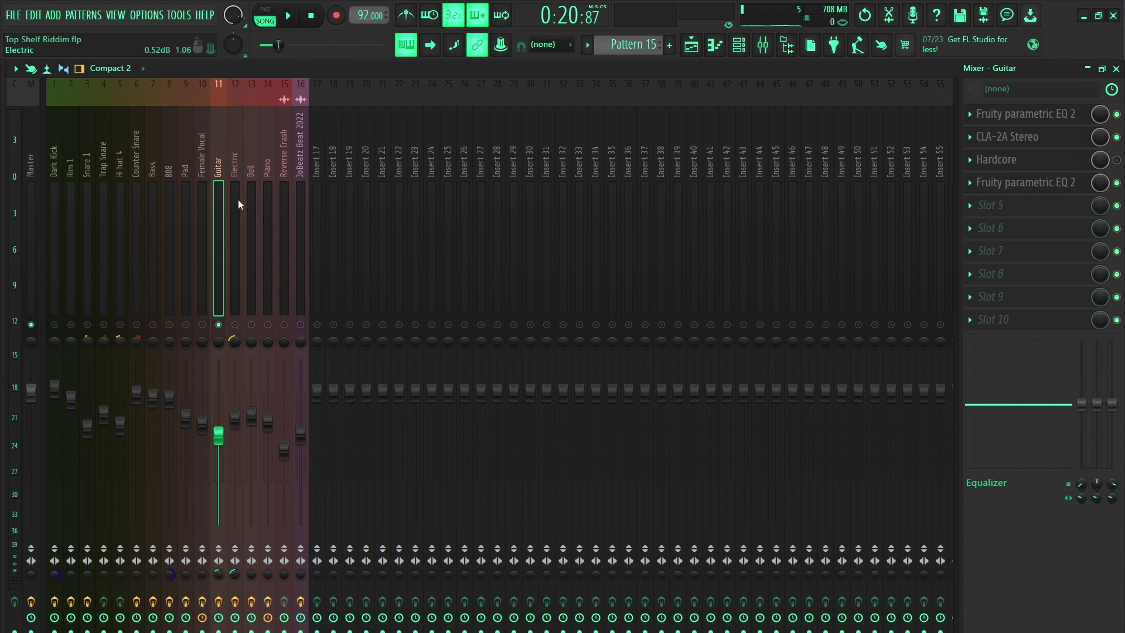
key(space)
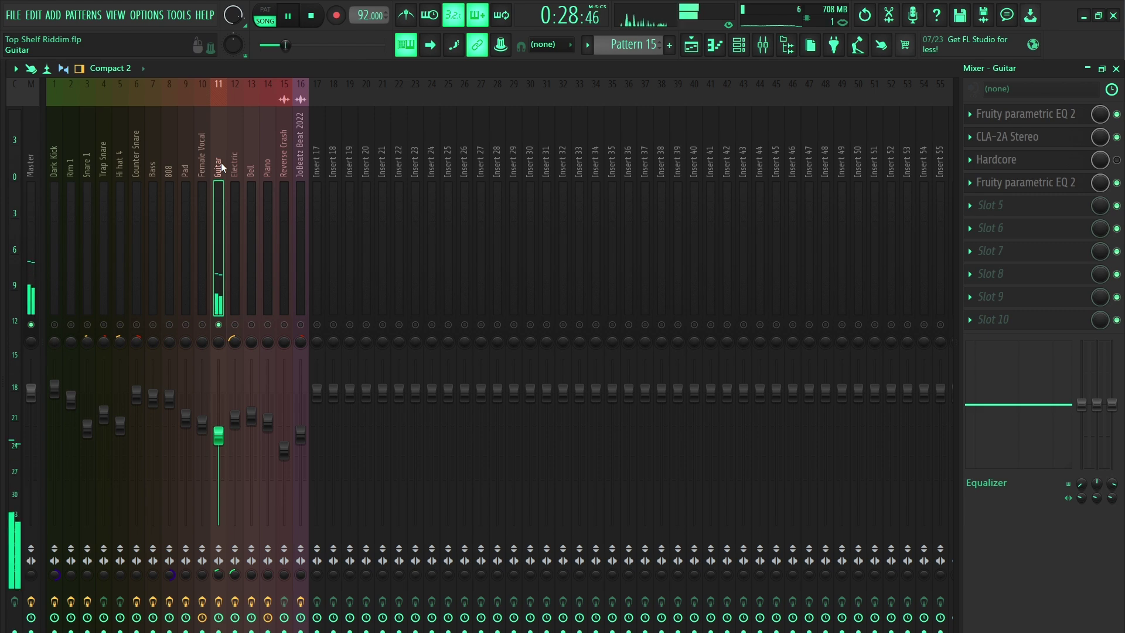
key(space)
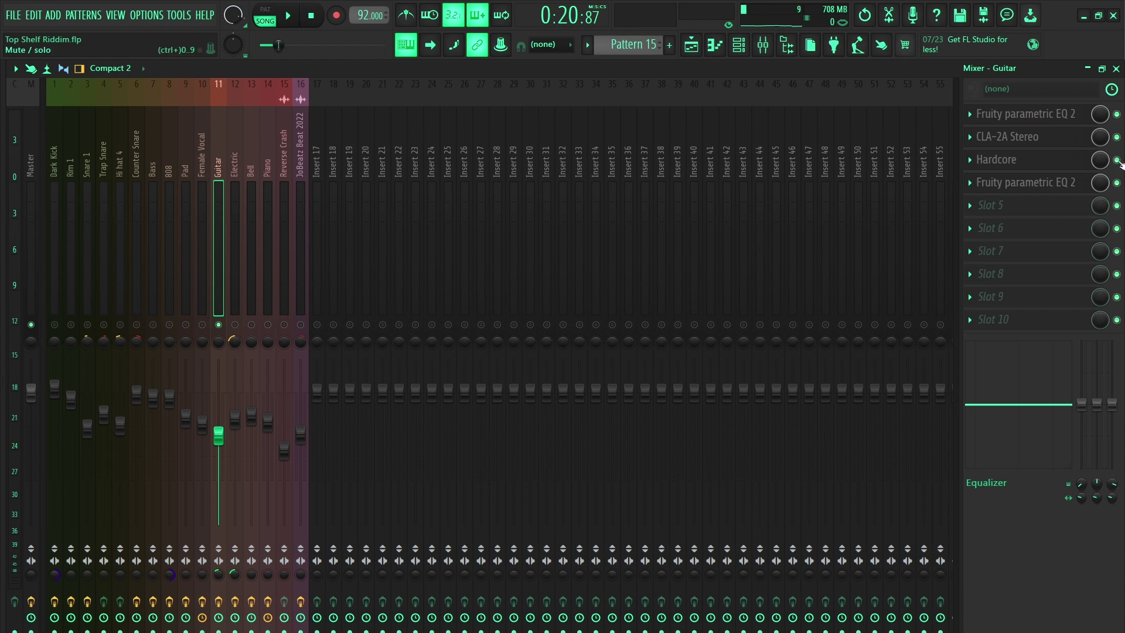
Show the Guitar insert's Hardcore effect with its Drip Guitar preset and move its window next to the effect slots.
click(1004, 162)
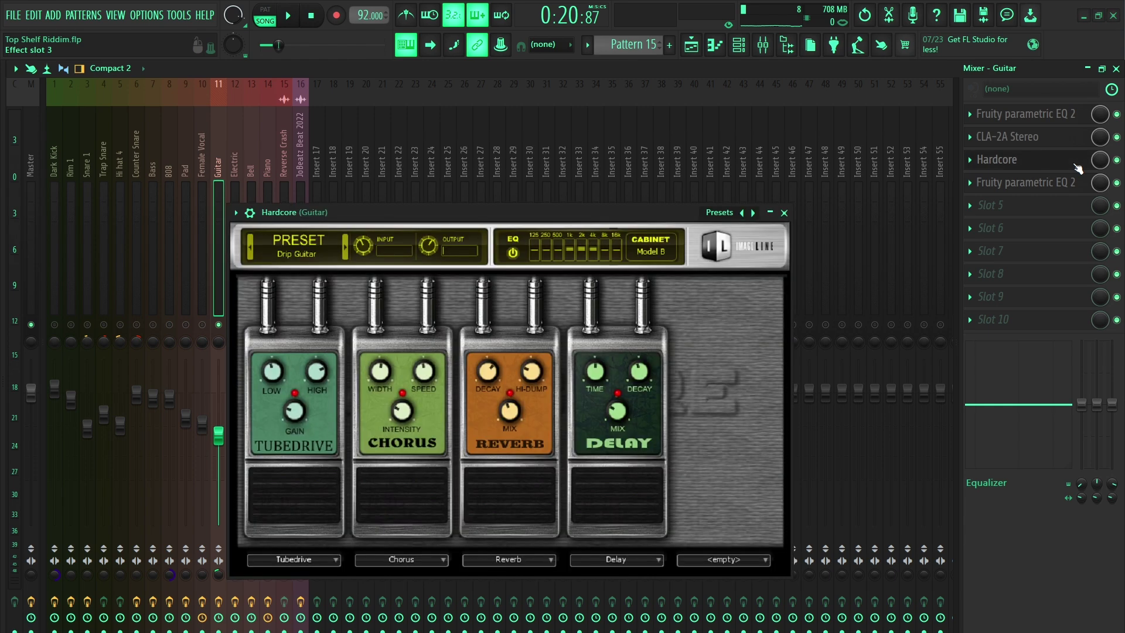
drag(637, 223, 681, 149)
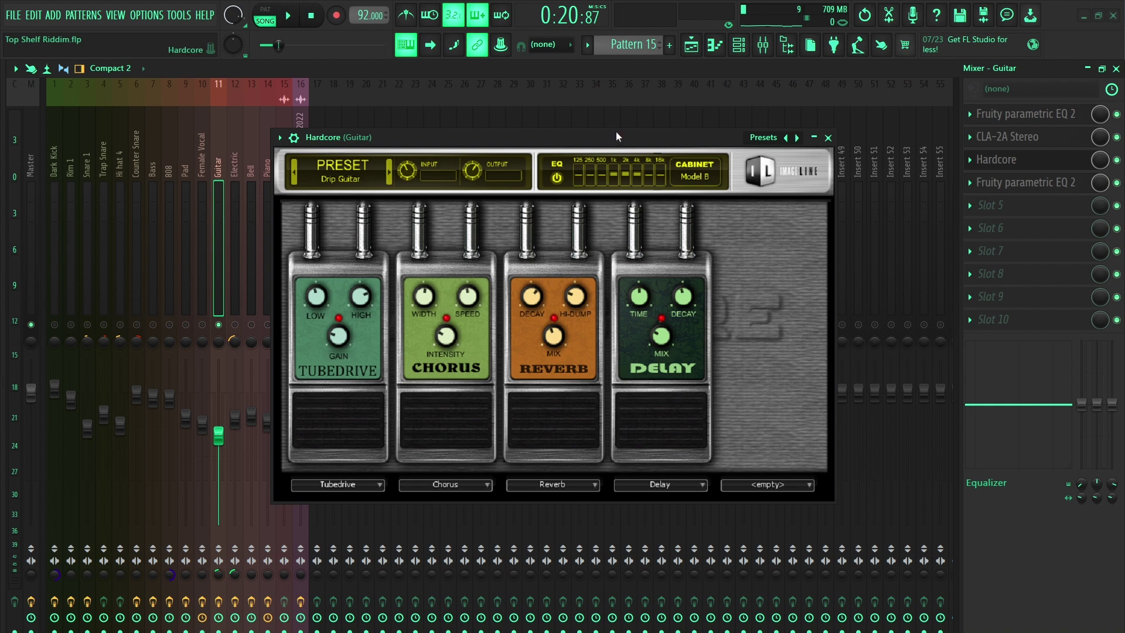
drag(616, 135, 759, 126)
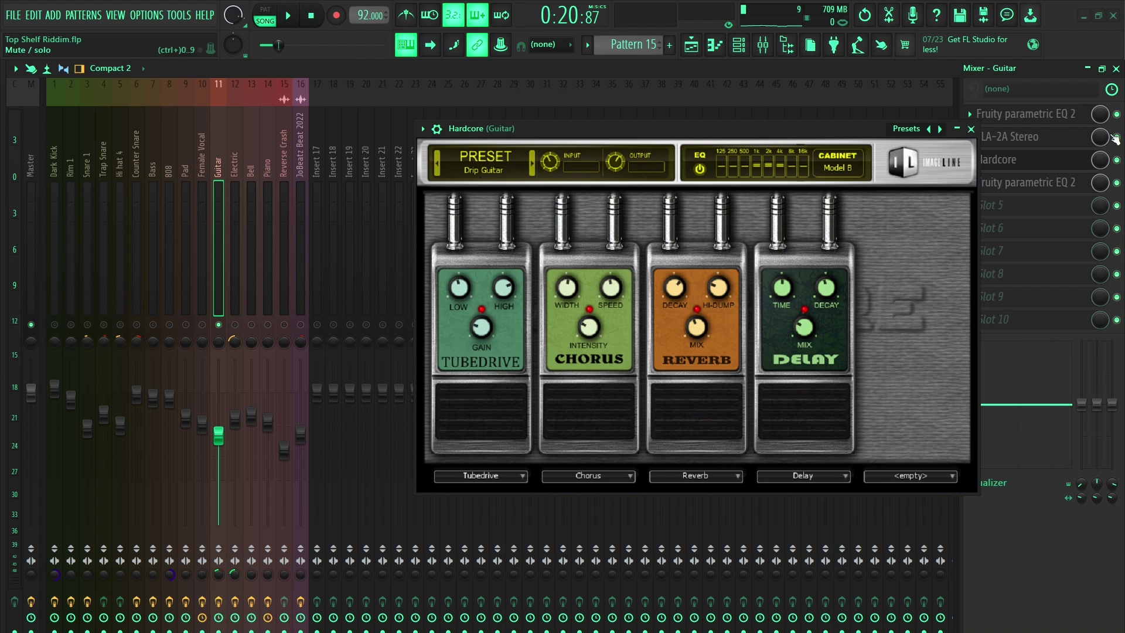
Play the guitar with Hardcore active, bypass the effect and replay the passage for comparison, then stop playback.
key(space)
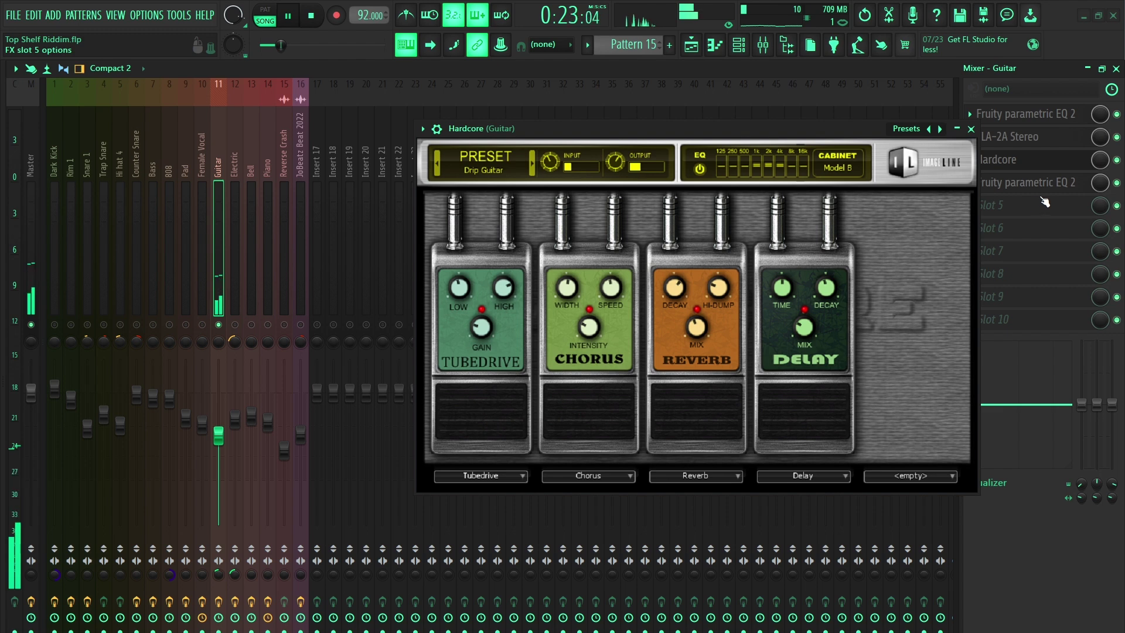
click(1117, 160)
key(space)
key(space)
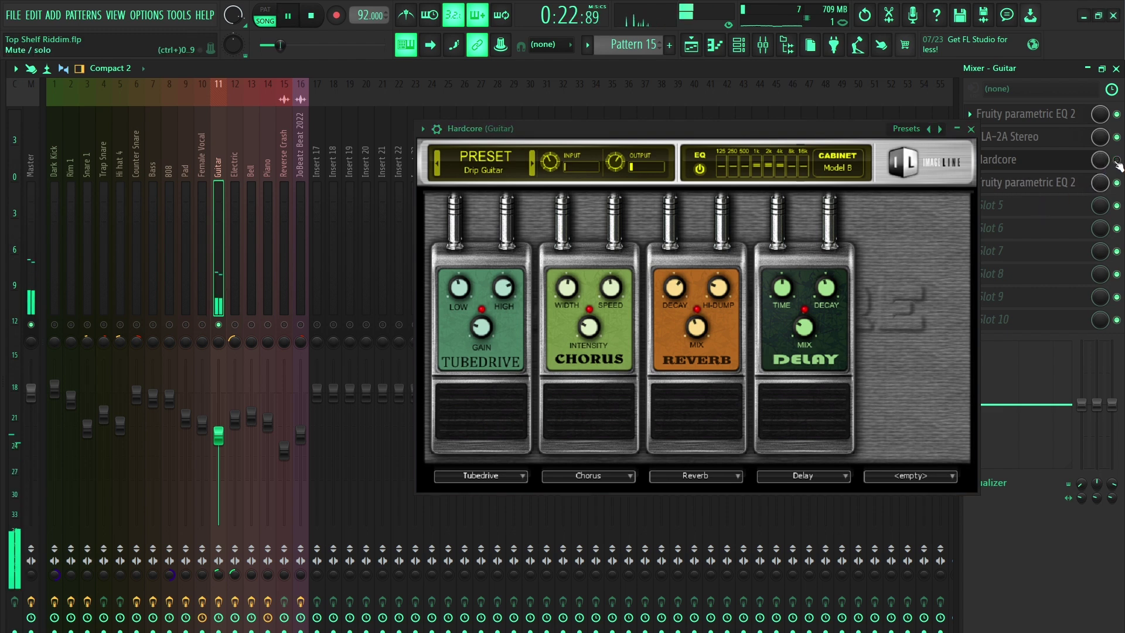
key(space)
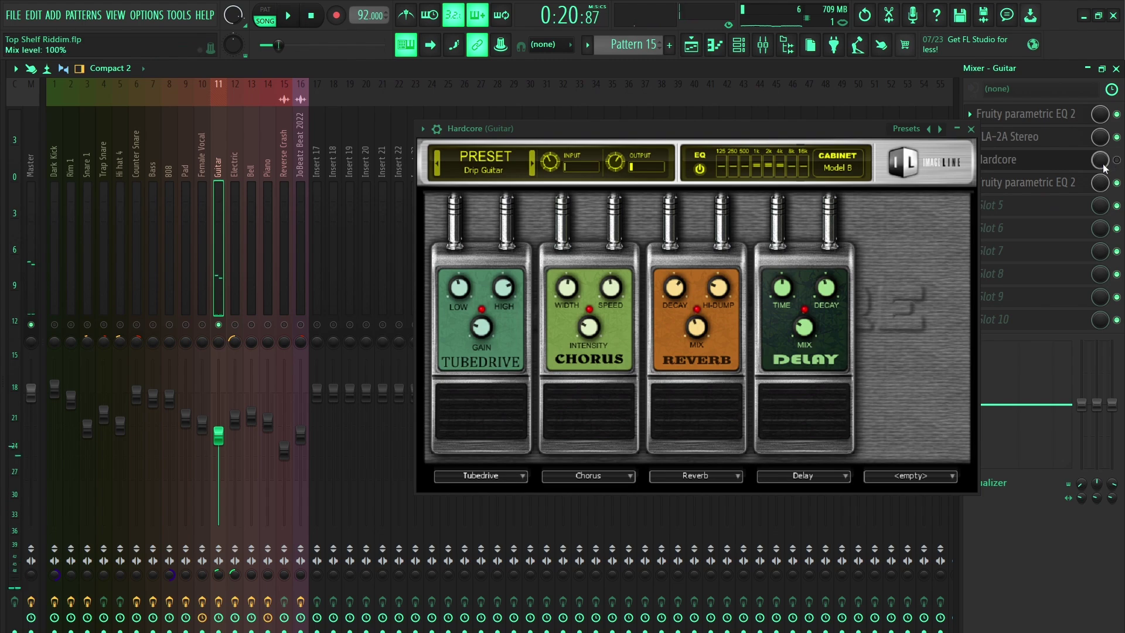